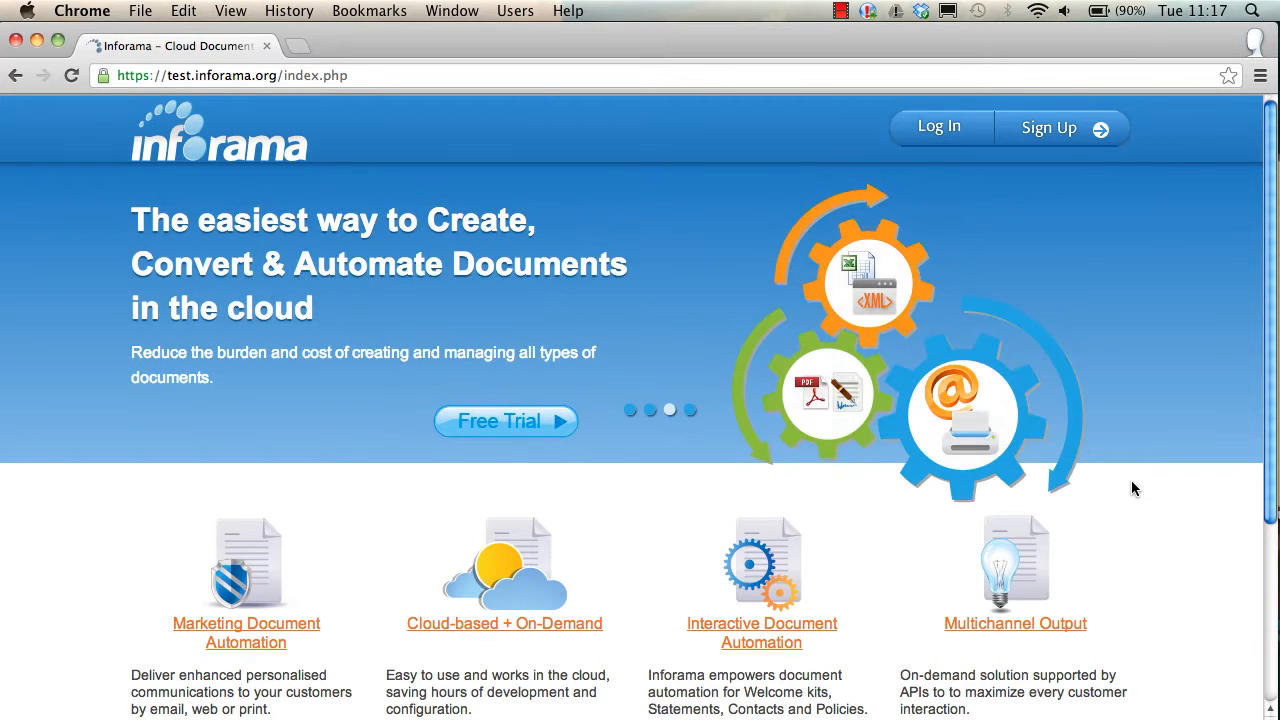
# Log in to the Inforama account with the username and account password
pyautogui.click(1048, 130)
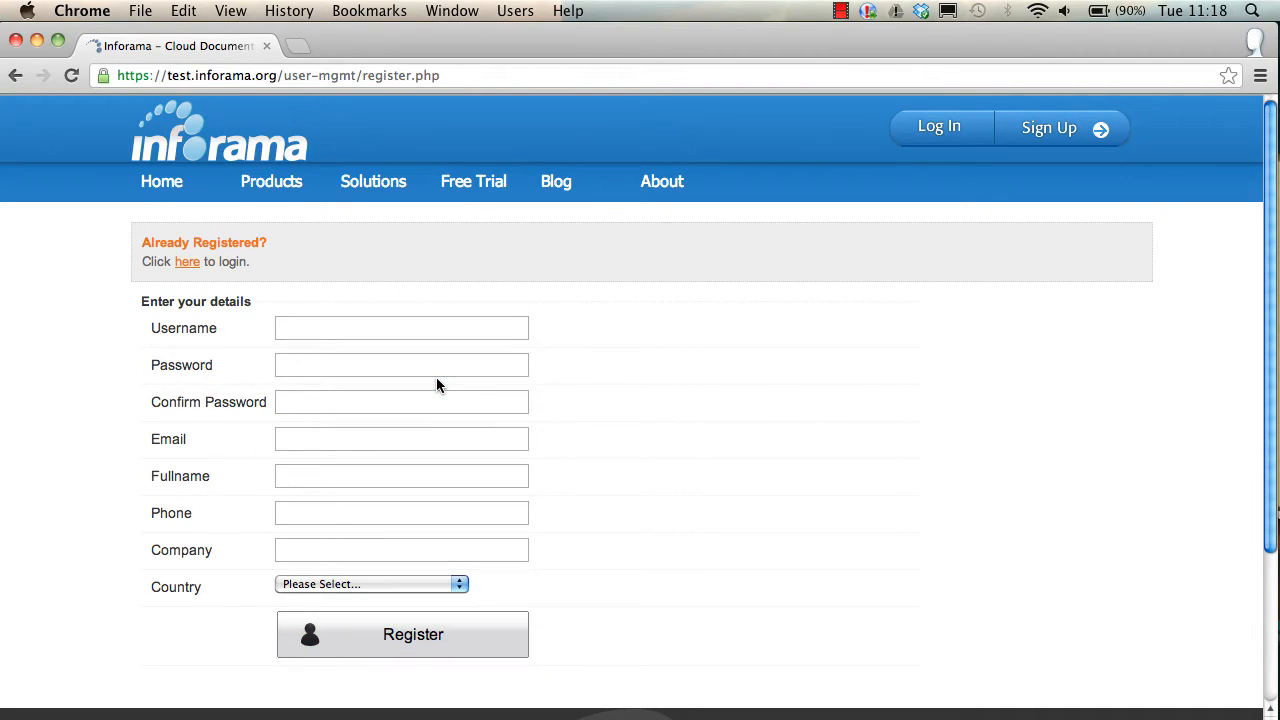
pyautogui.click(940, 128)
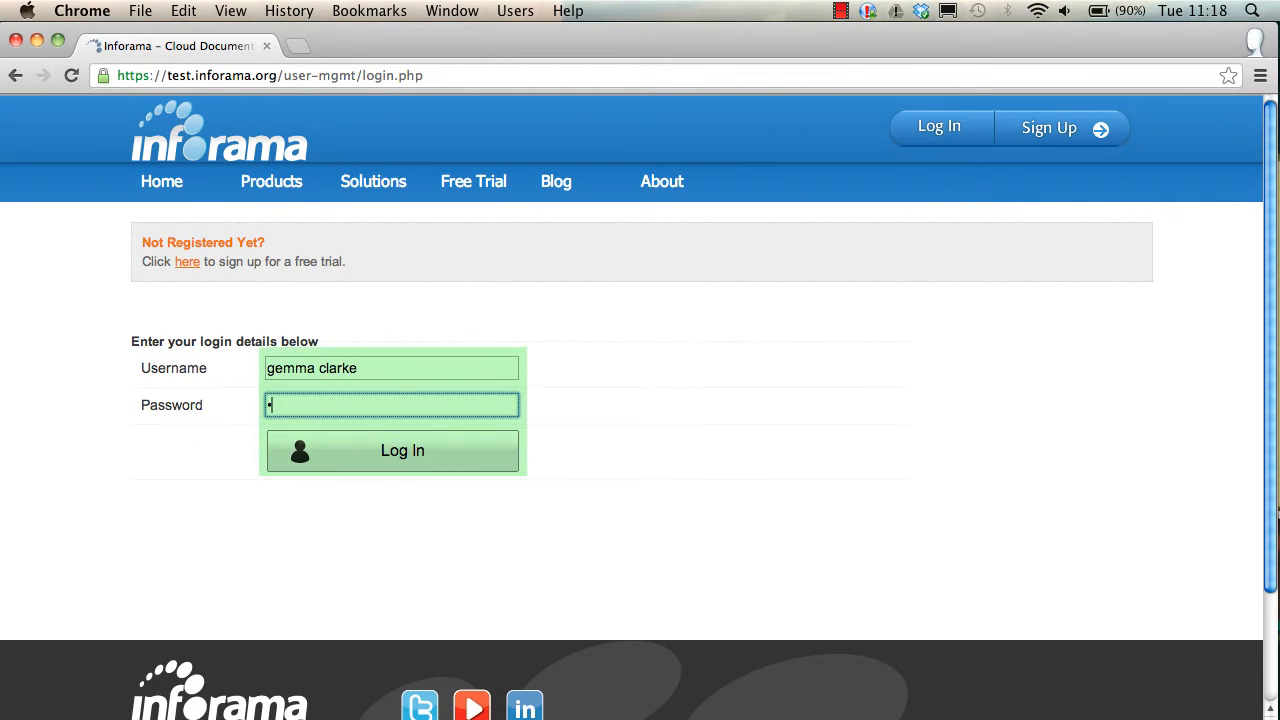
pyautogui.write('•••••••')
pyautogui.click(402, 458)
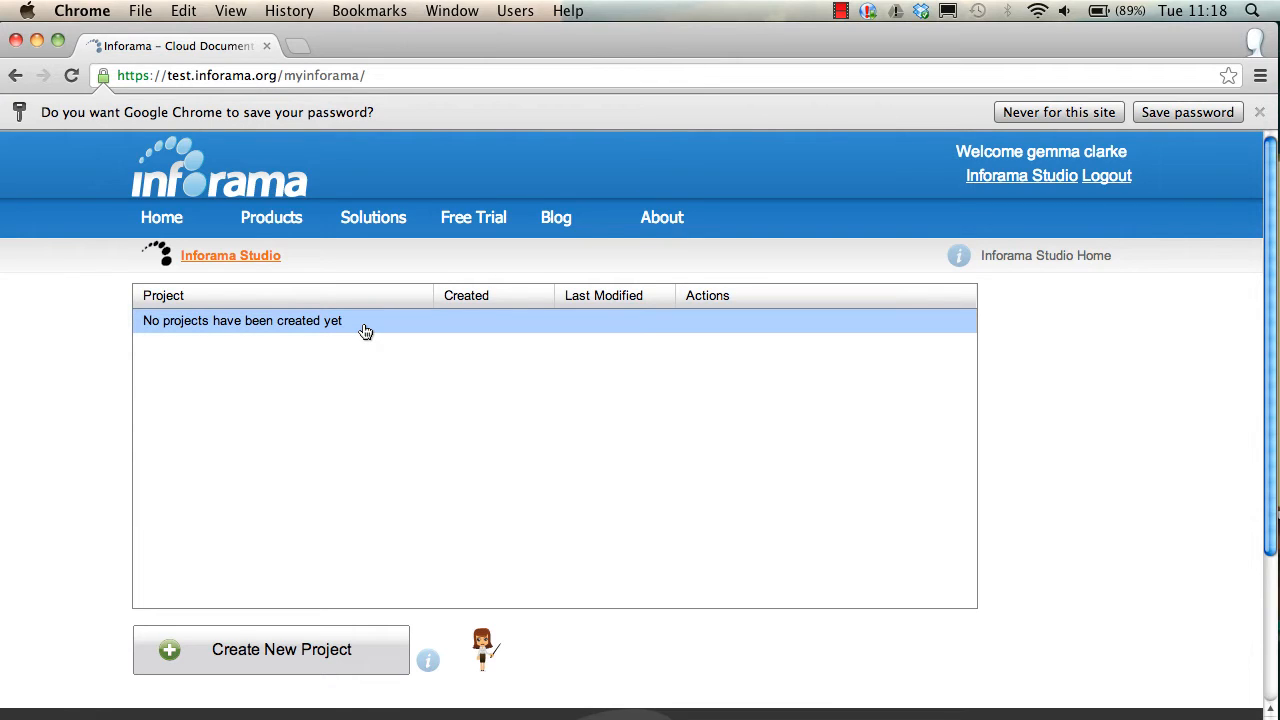
# Create a new project named life and open it for management
pyautogui.click(338, 660)
pyautogui.write('life')
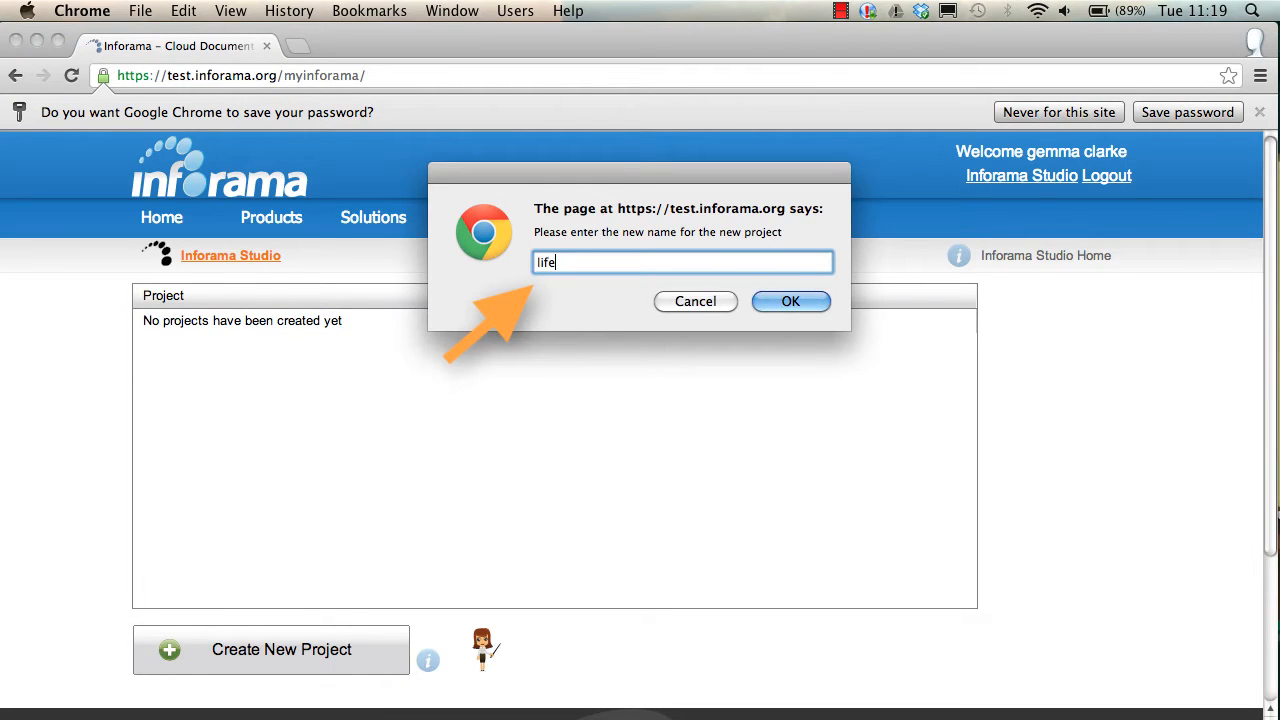
pyautogui.press('Return')
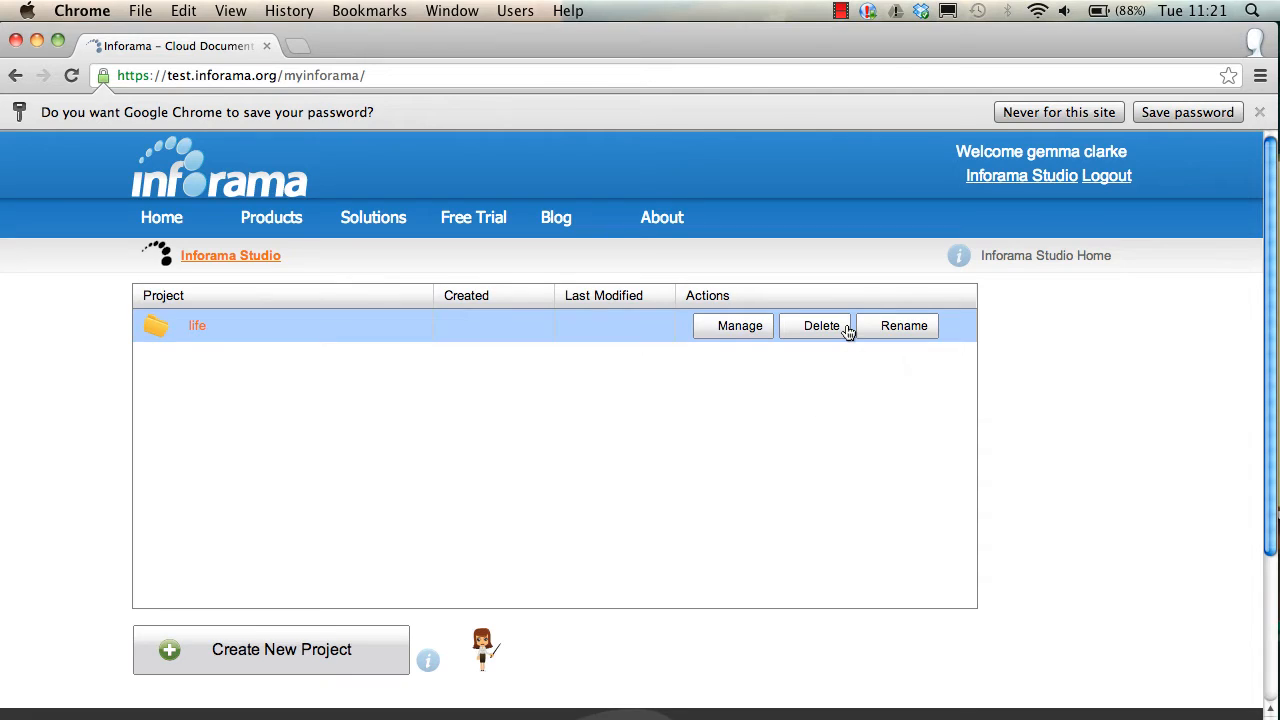
pyautogui.click(740, 326)
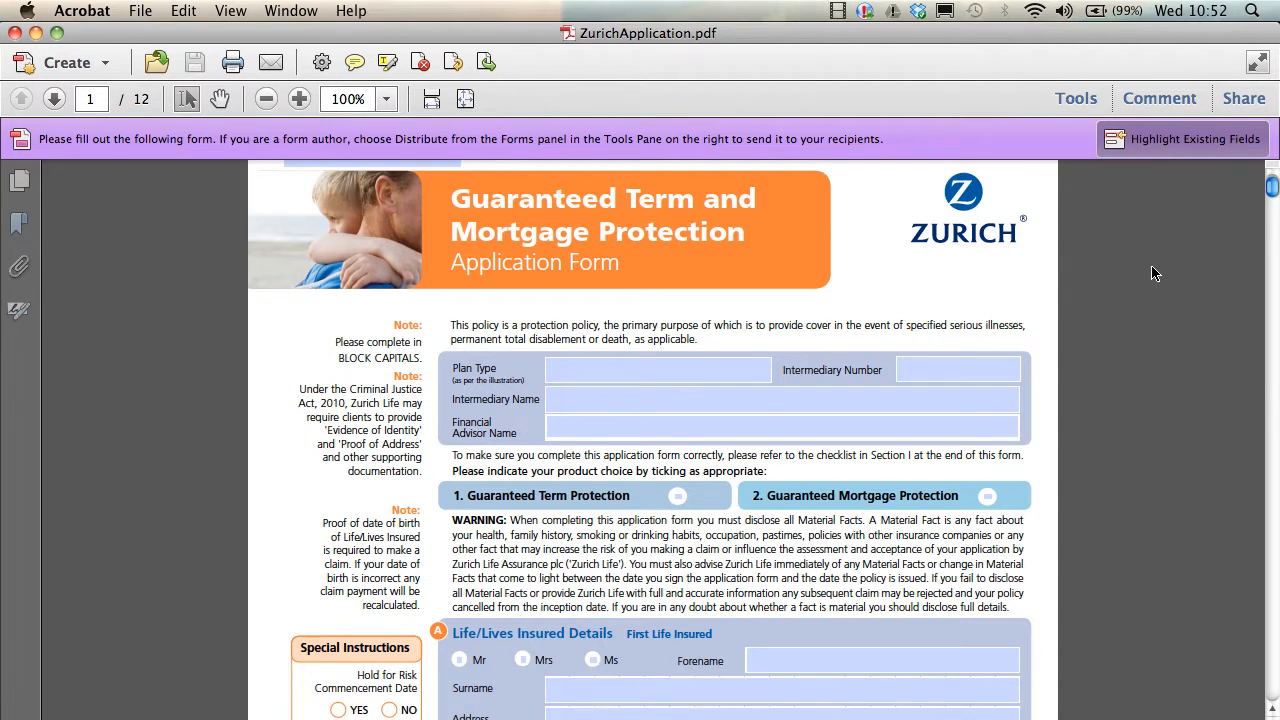
# Switch to Acrobat and examine the fillable First Life Insured fields in ZurichApplication.pdf
pyautogui.scroll(-3, 1155, 273)
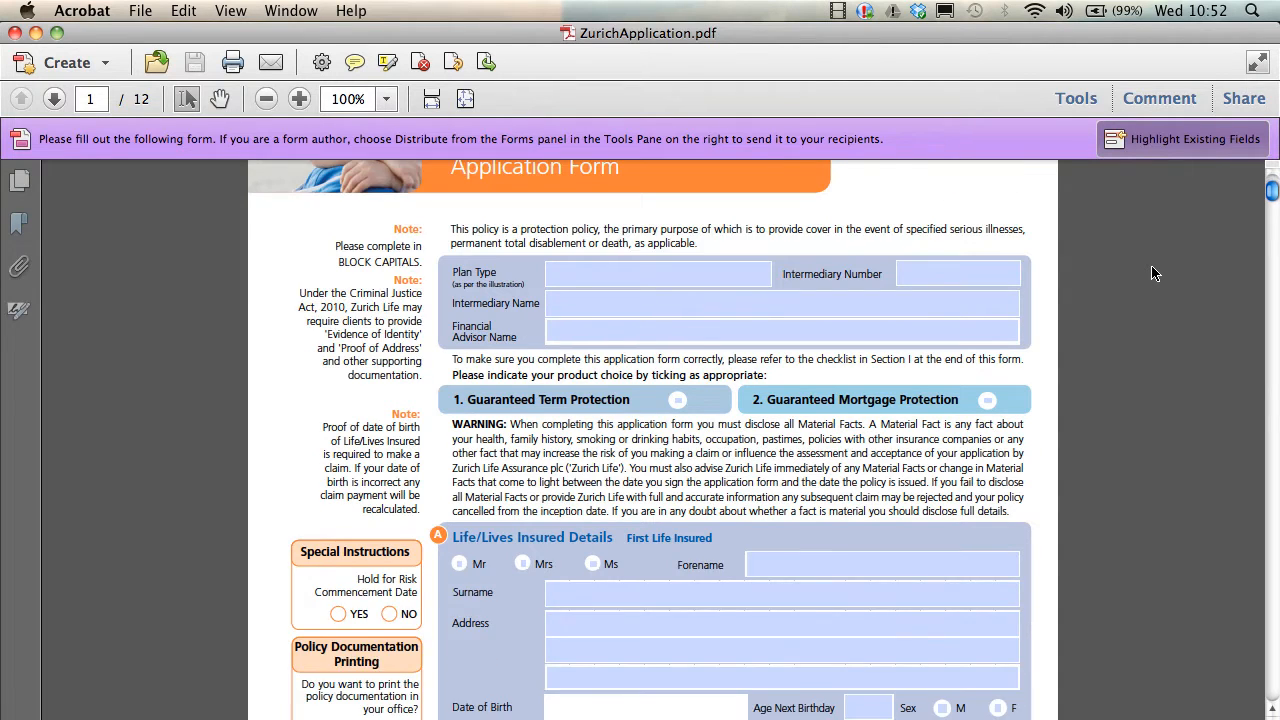
pyautogui.scroll(-1, 1155, 273)
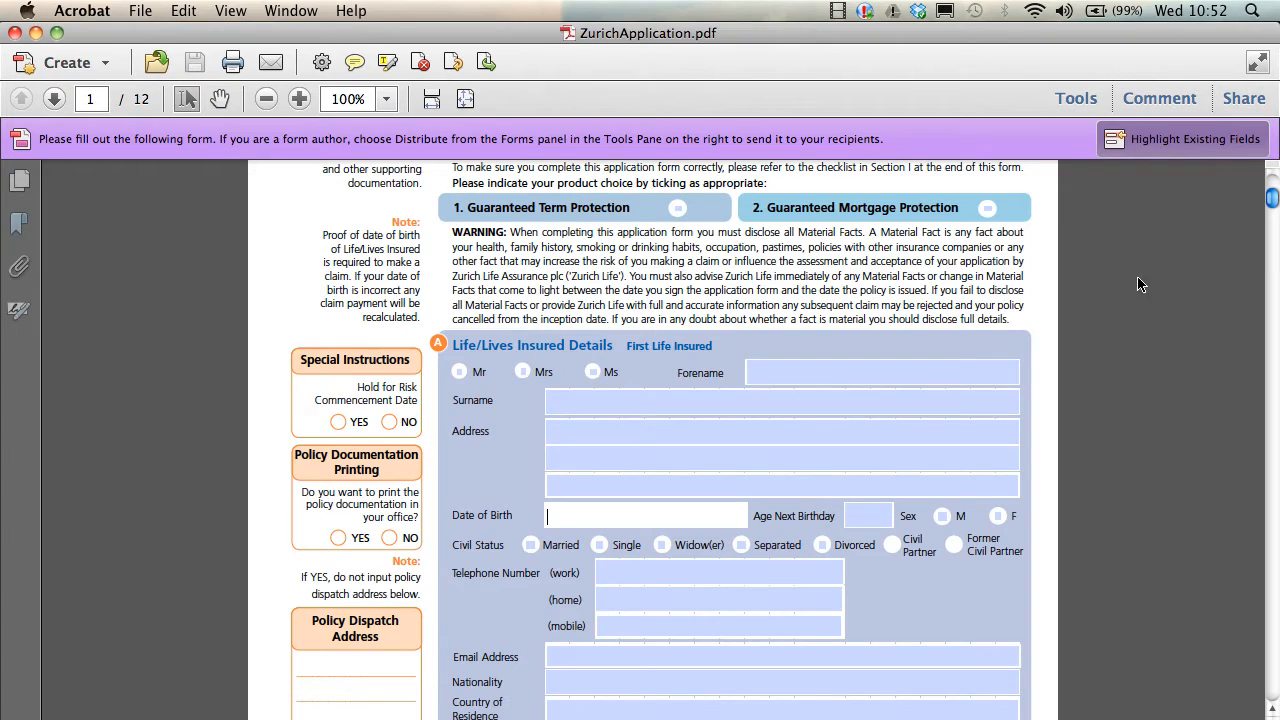
pyautogui.click(977, 372)
pyautogui.click(980, 404)
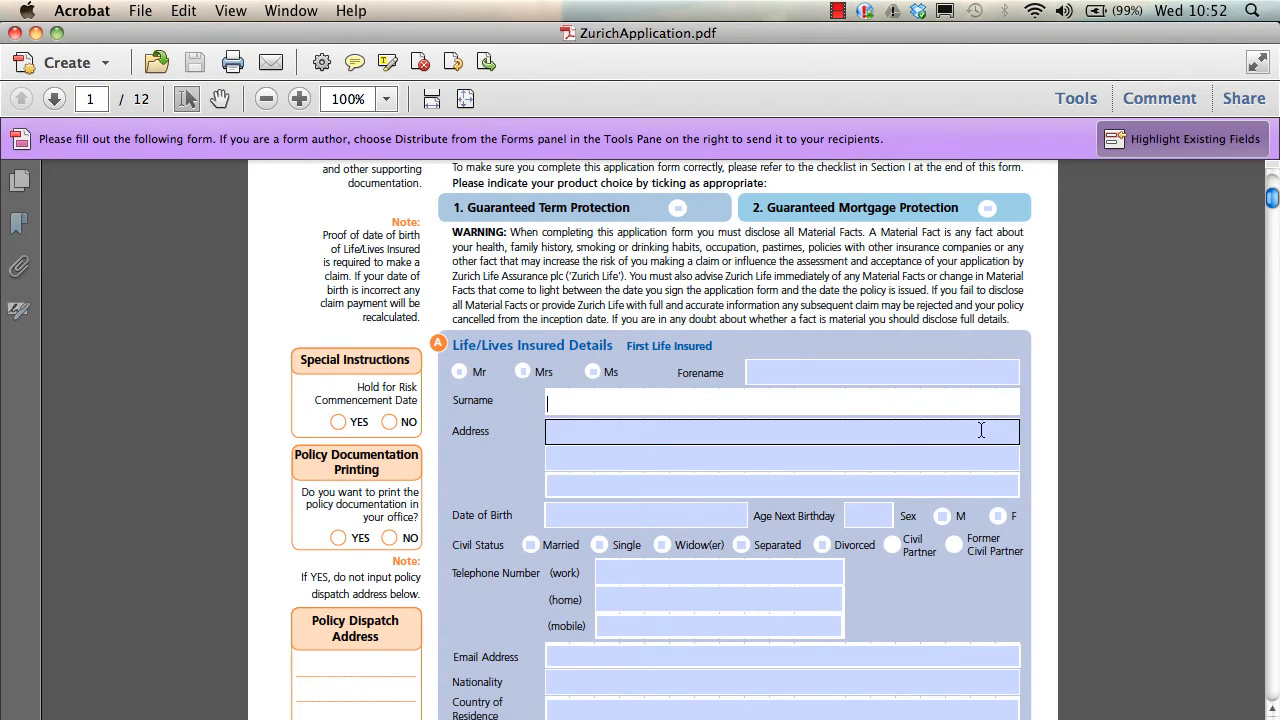
pyautogui.click(981, 431)
pyautogui.click(980, 457)
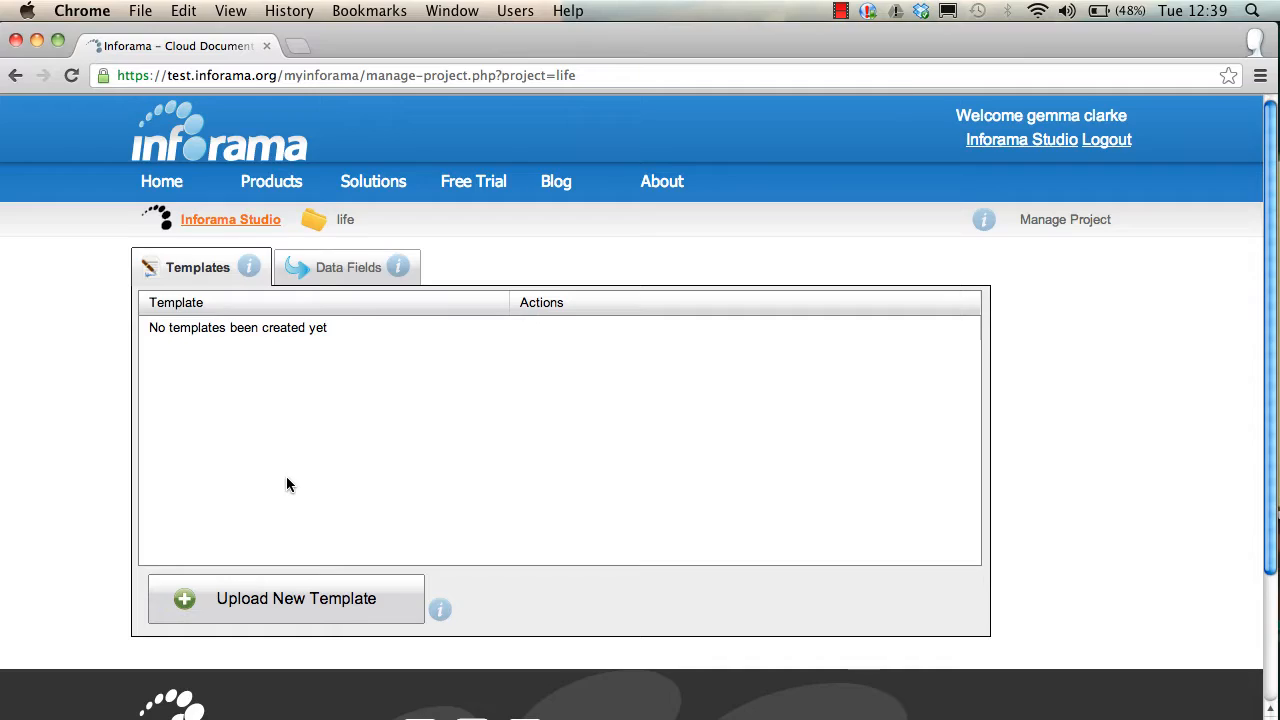
# In the life project in Chrome, add ZurichApplication.pdf from the Desktop as a new template
pyautogui.click(326, 605)
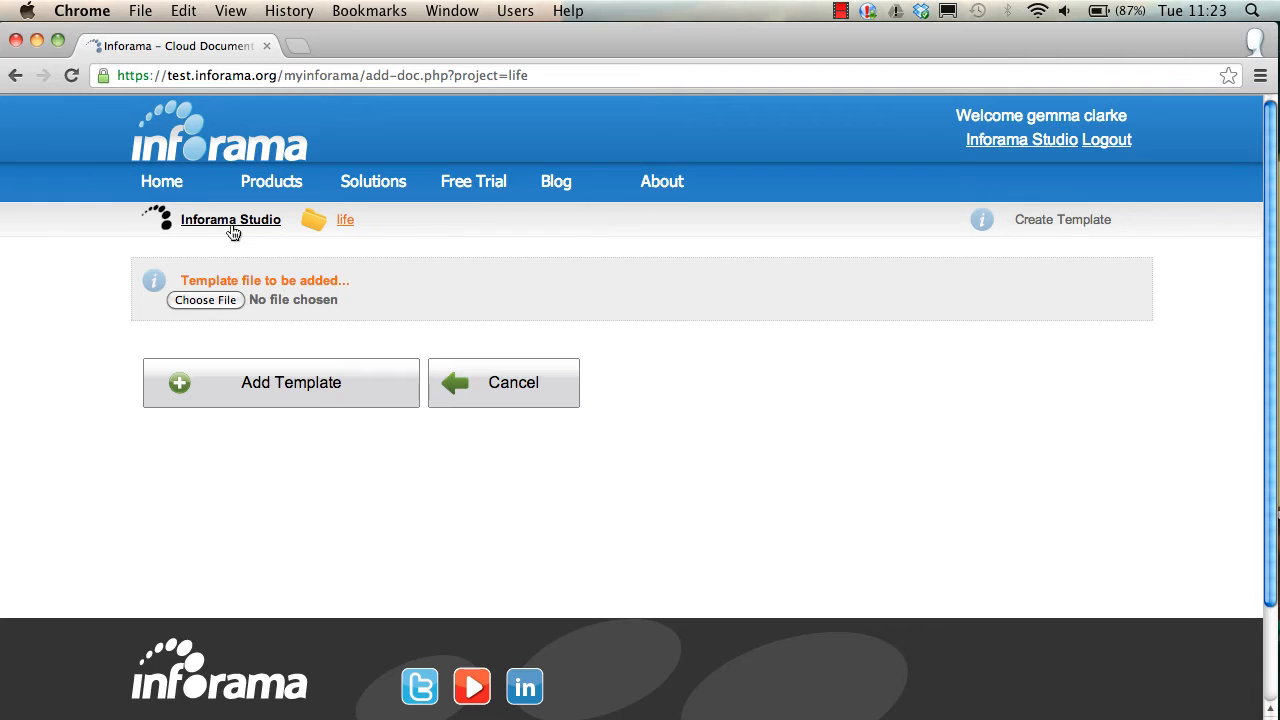
pyautogui.click(226, 300)
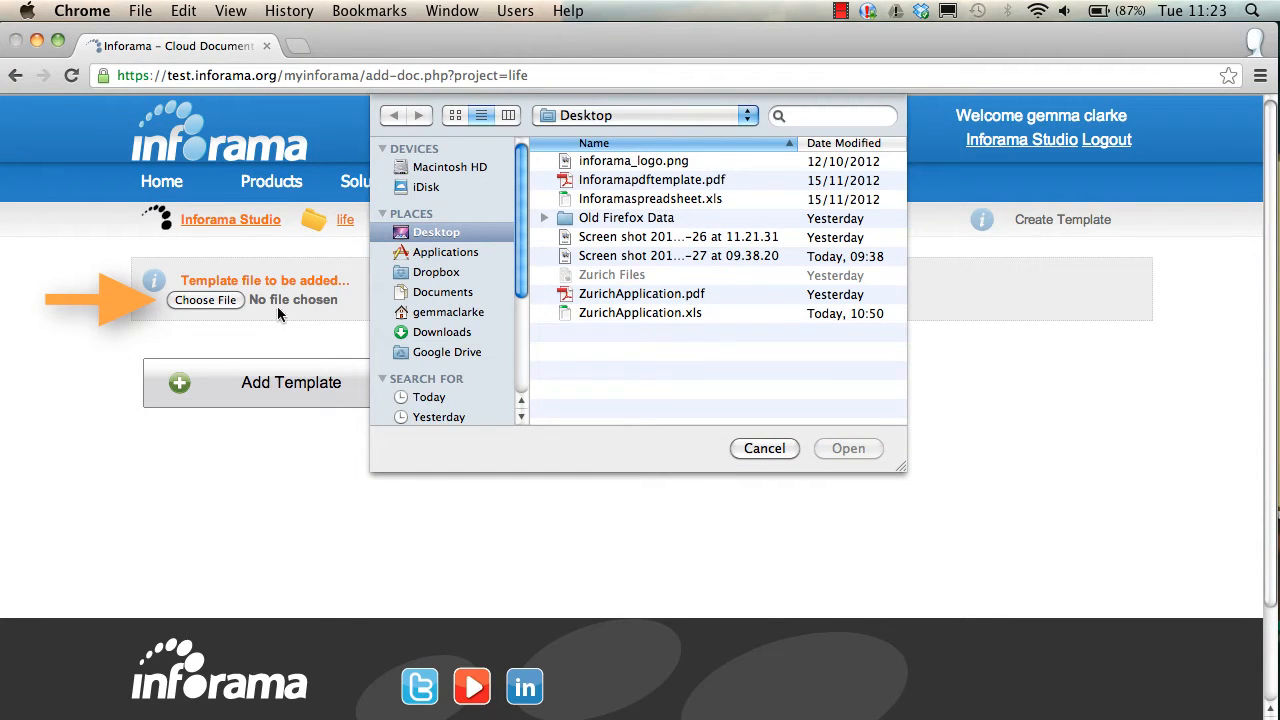
pyautogui.click(643, 294)
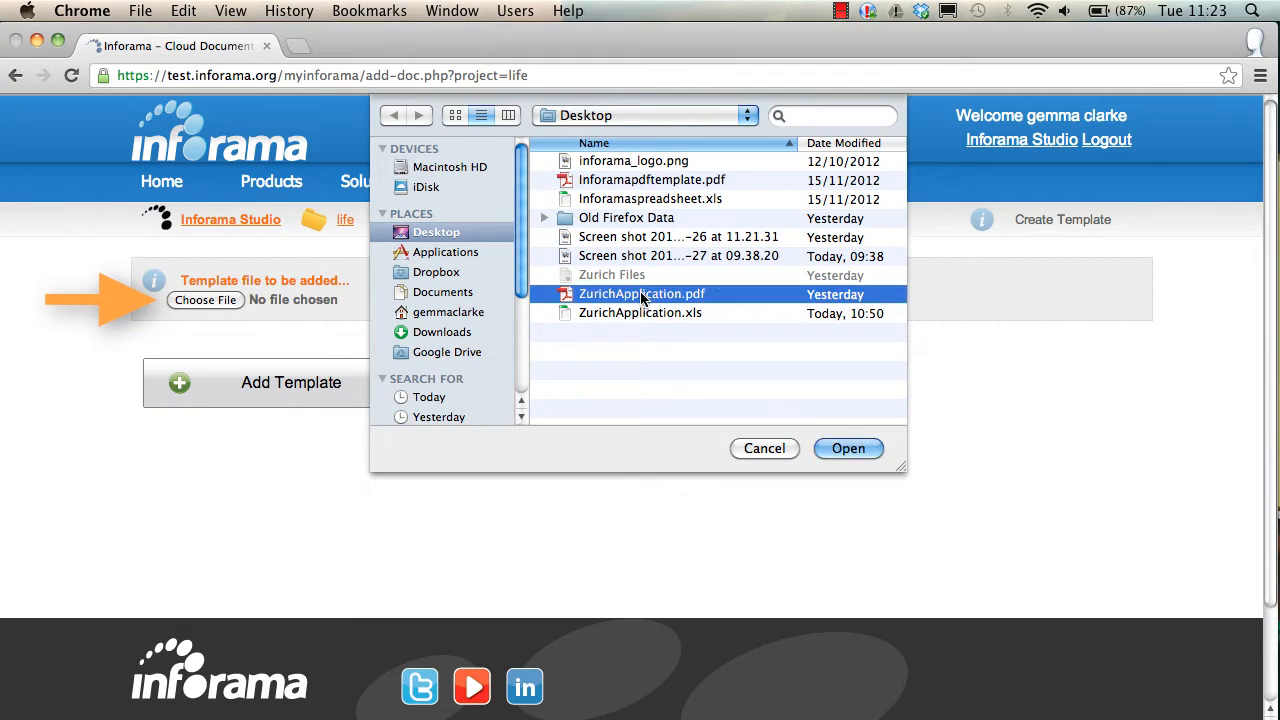
pyautogui.press('Return')
pyautogui.click(277, 385)
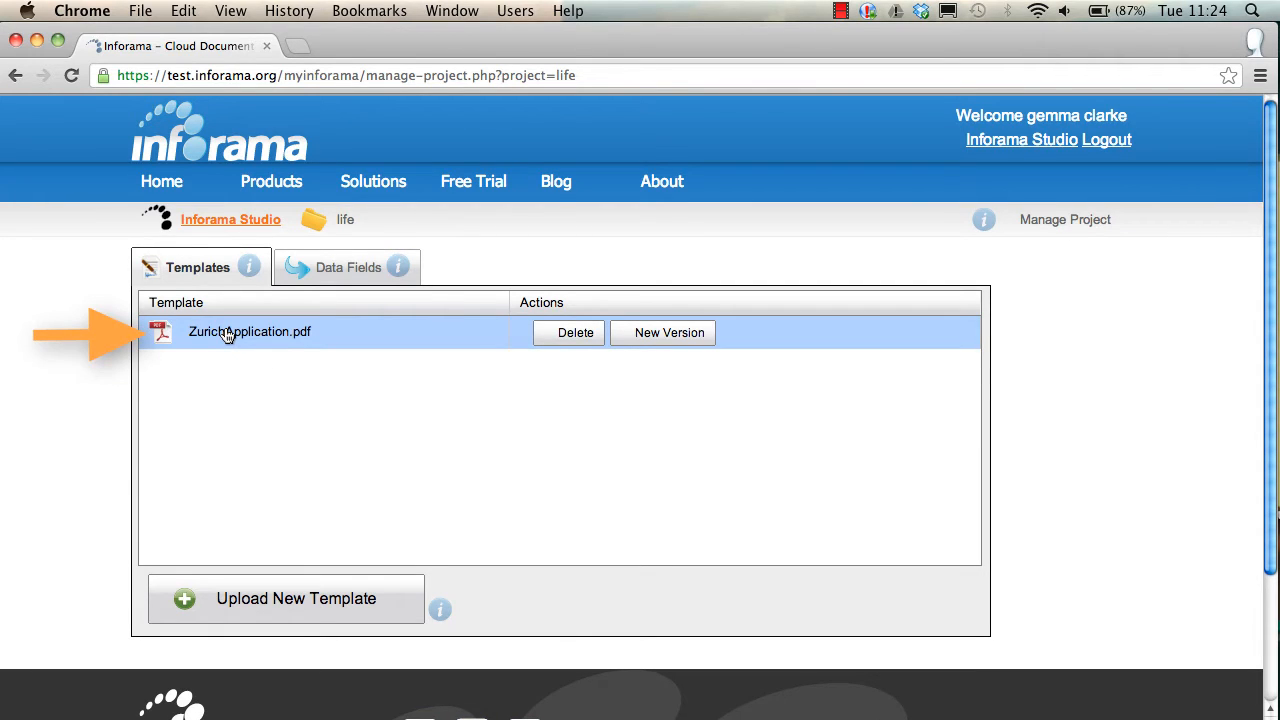
# Start a new set of data fields for the project and upload the spreadsheet ZurichApplication.xls
pyautogui.click(338, 277)
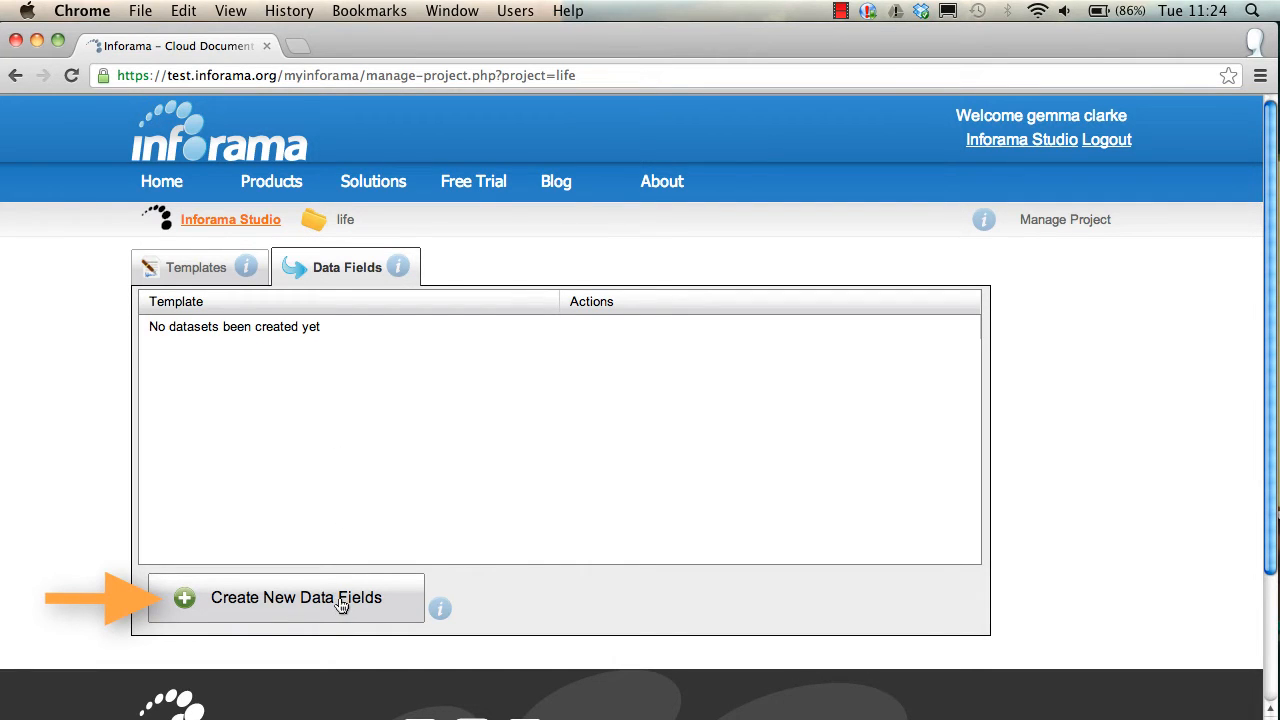
pyautogui.click(341, 603)
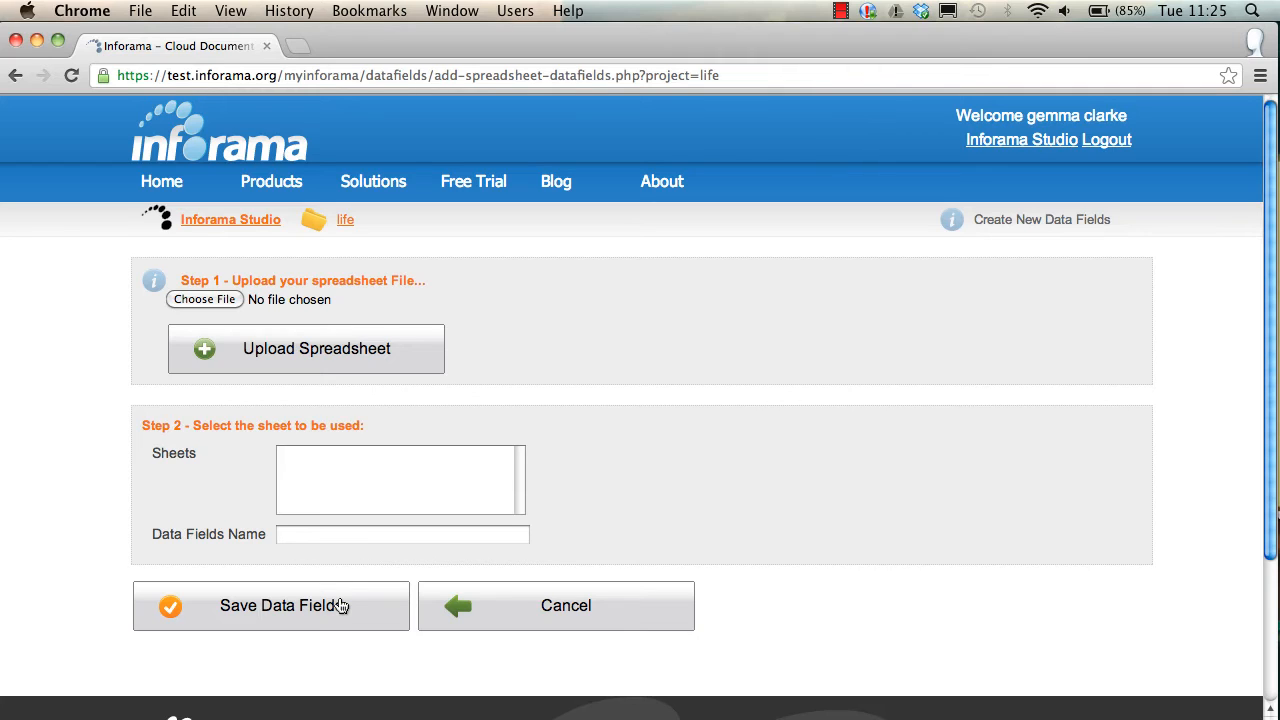
pyautogui.click(214, 300)
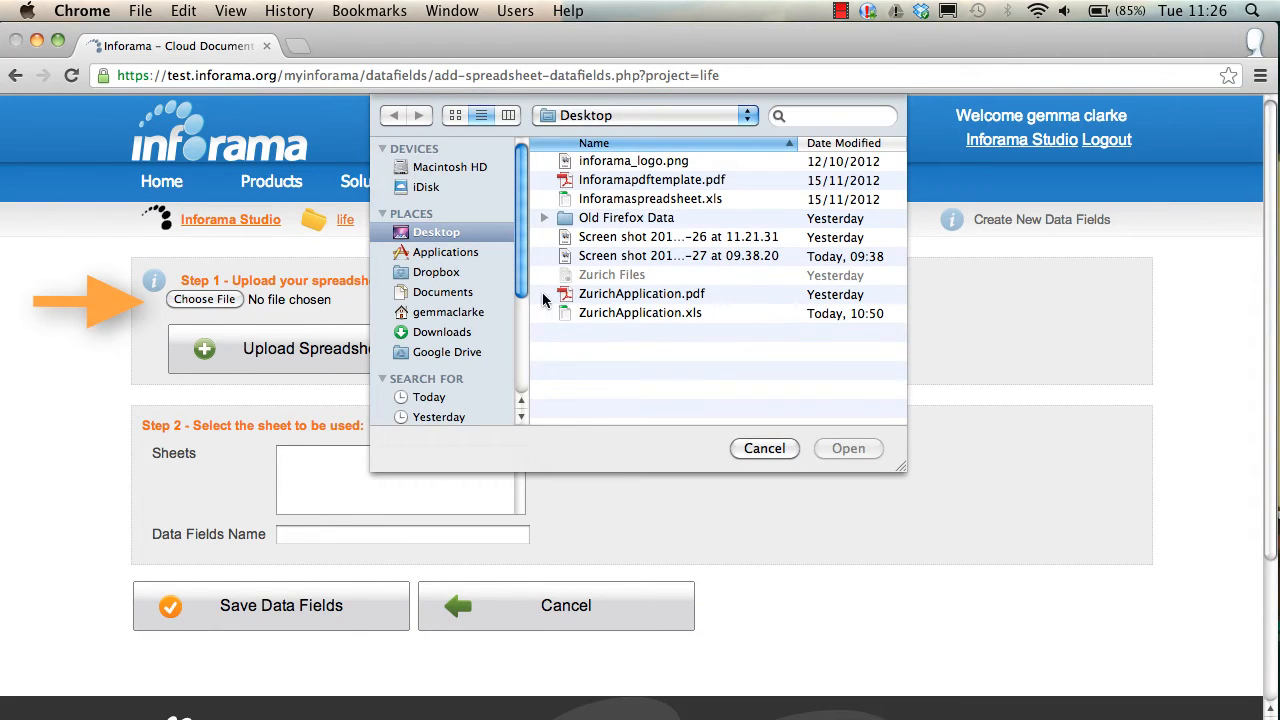
pyautogui.click(634, 316)
pyautogui.click(860, 449)
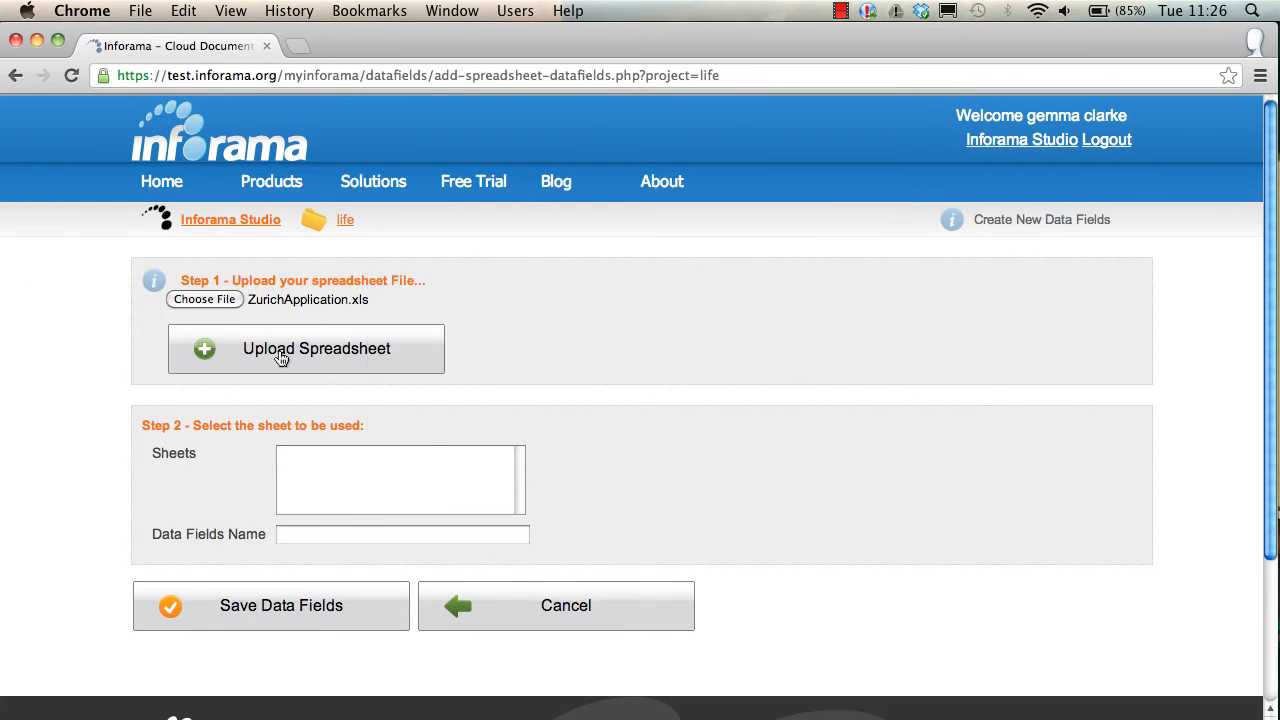
pyautogui.click(282, 350)
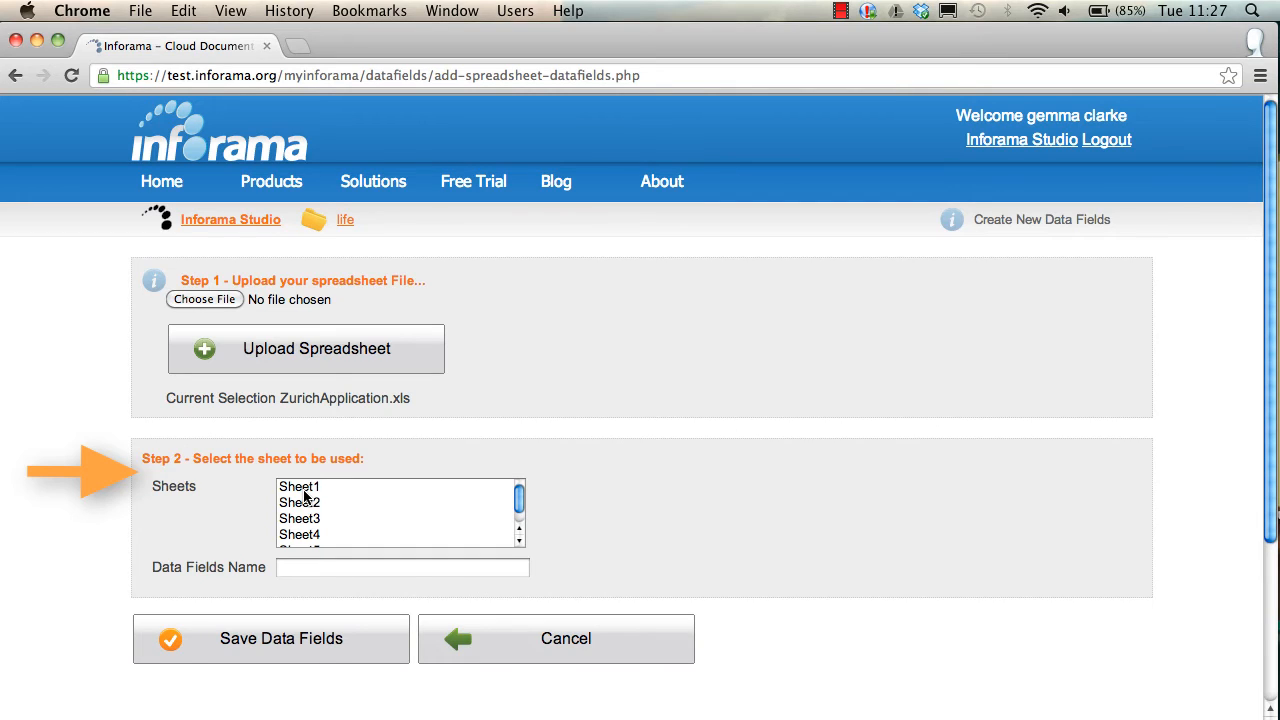
# Save the data fields from Sheet1 of the spreadsheet and show them in the project's data fields list
pyautogui.click(303, 490)
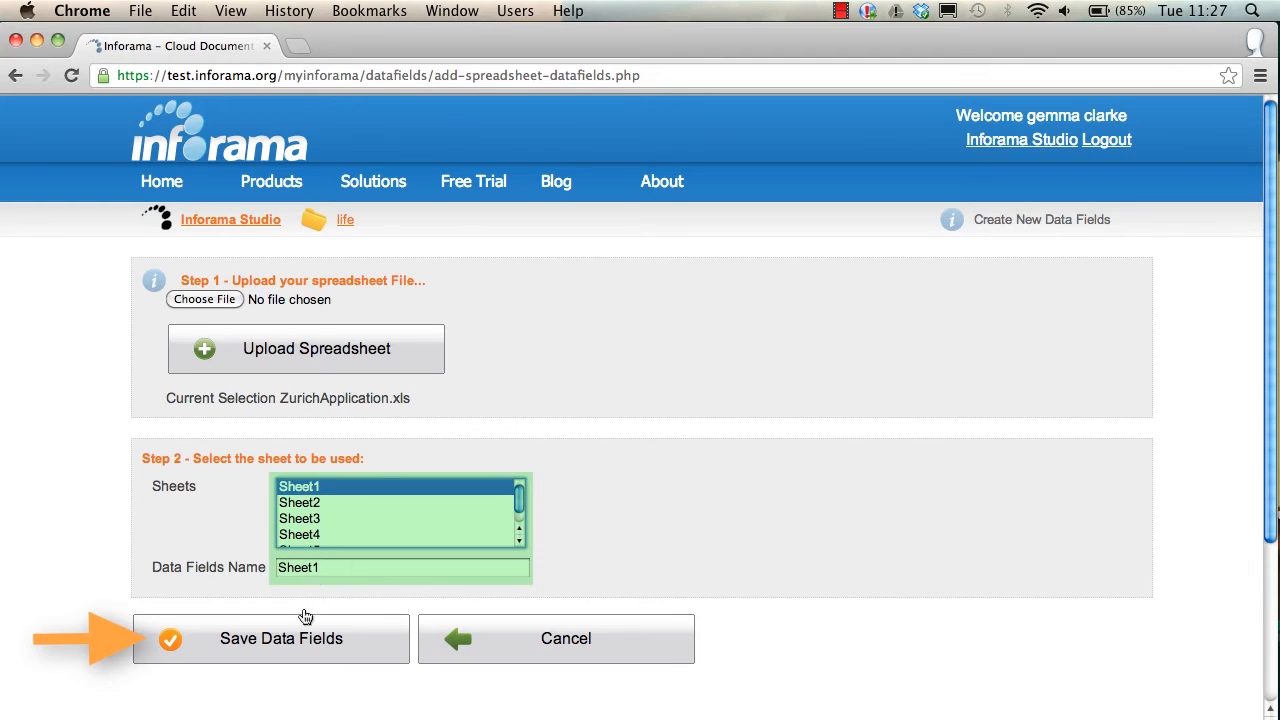
pyautogui.click(302, 652)
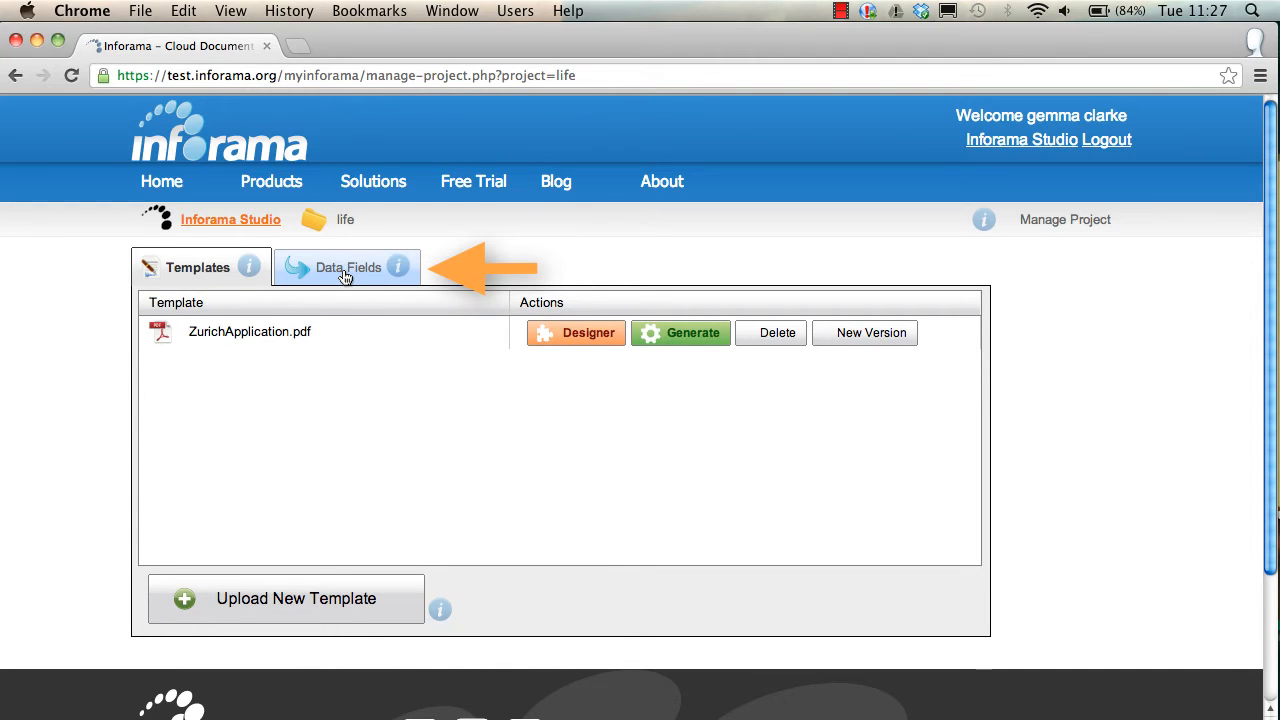
pyautogui.click(345, 276)
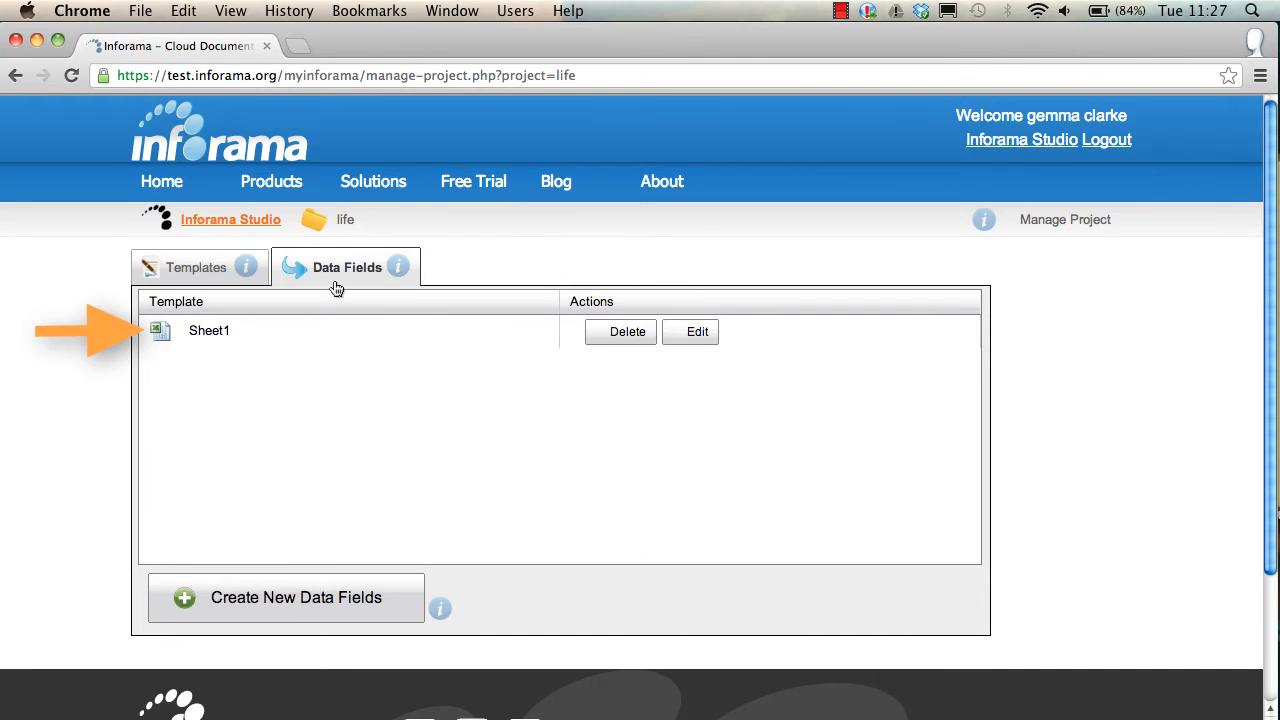
# Open the ZurichApplication.pdf template in the Designer and expand the Sheet1 data fields
pyautogui.click(222, 279)
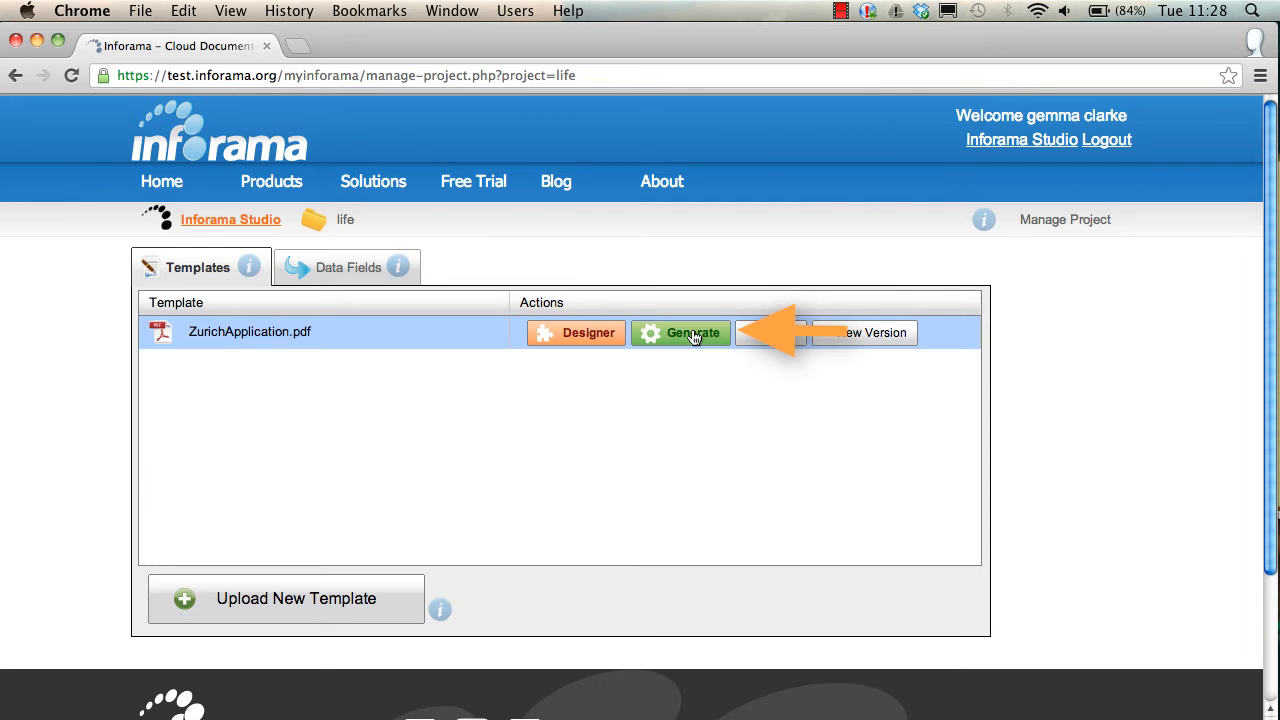
pyautogui.click(583, 338)
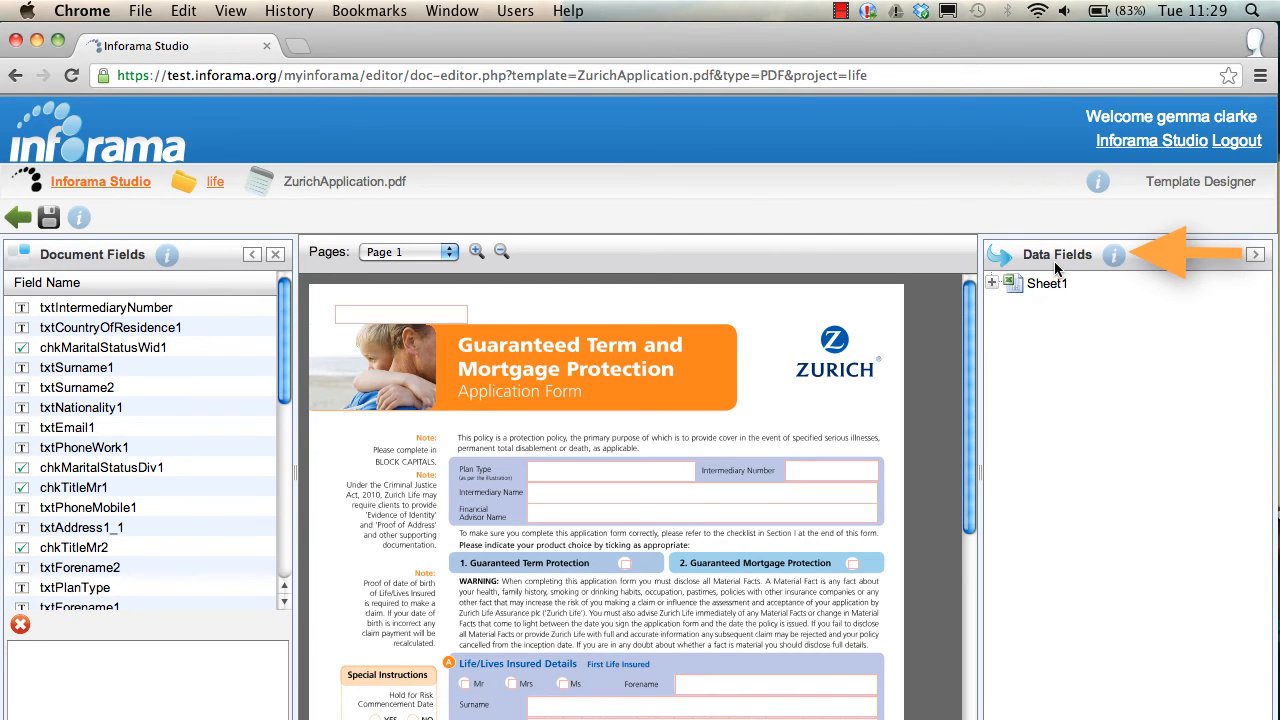
pyautogui.click(992, 285)
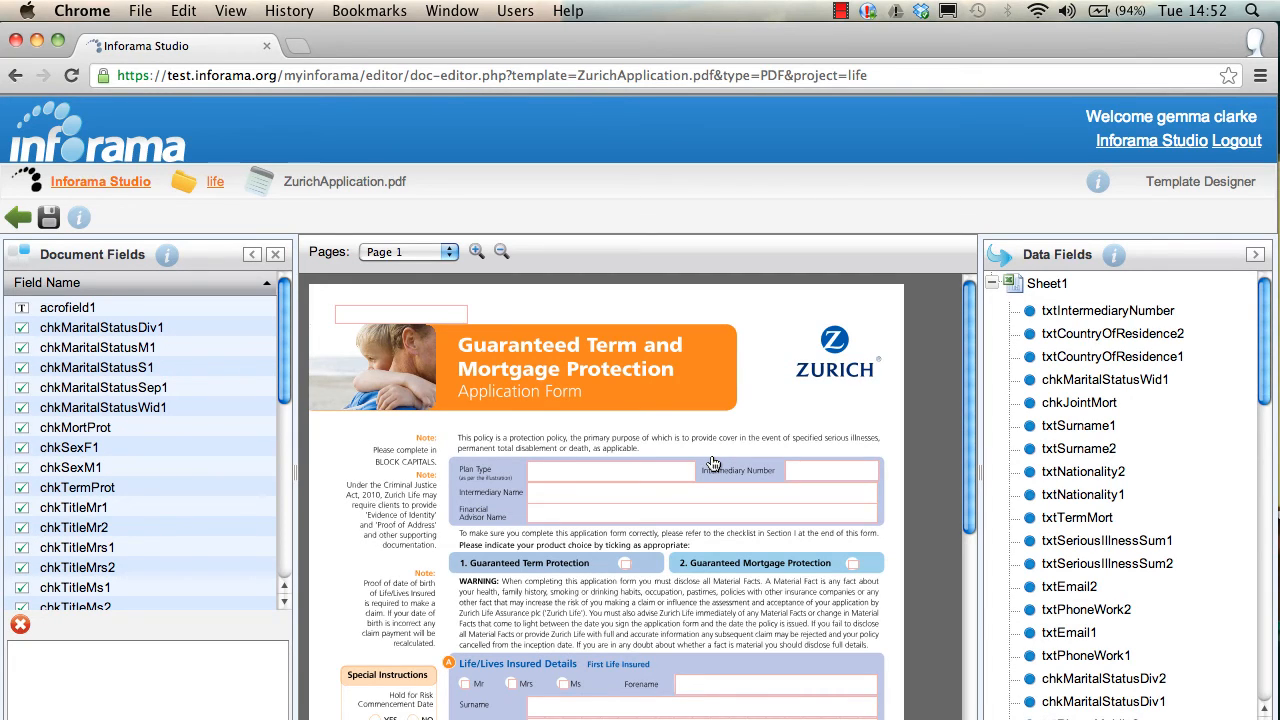
# Map the first life insured's Email Address field to the txtEmail1 data field of Sheet1
pyautogui.scroll(-5, 712, 463)
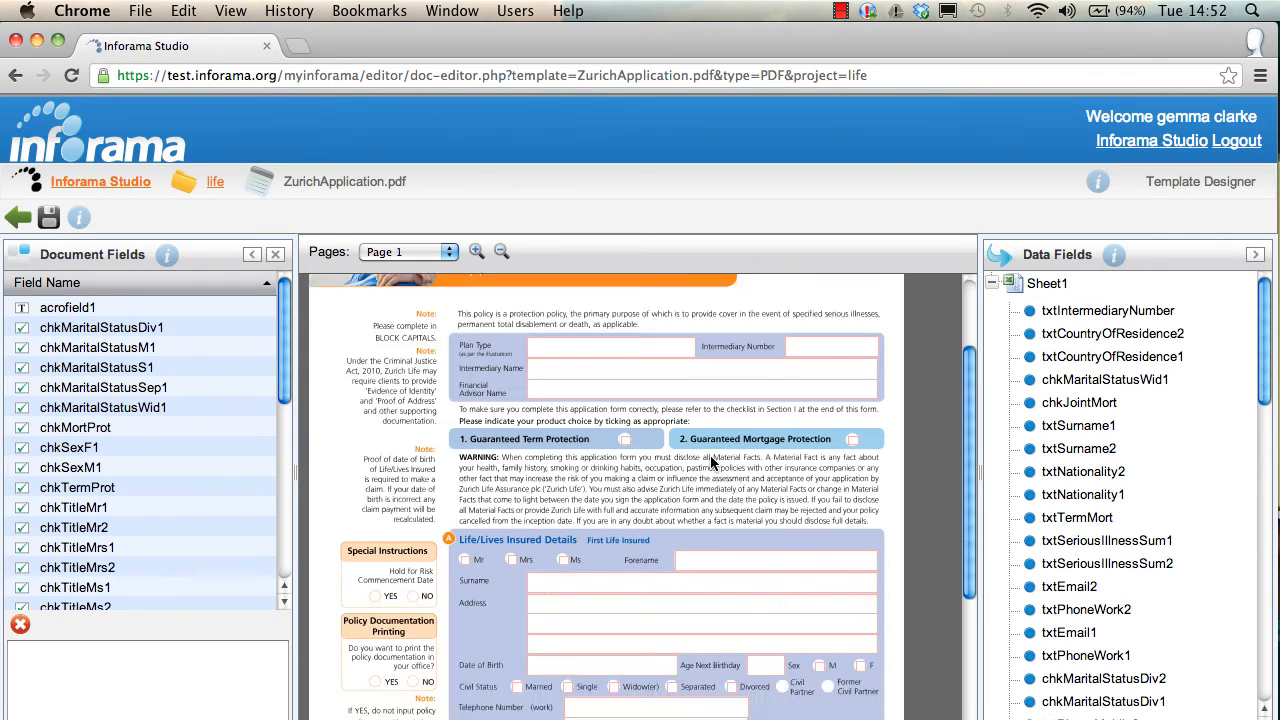
pyautogui.scroll(-1, 711, 463)
pyautogui.click(693, 612)
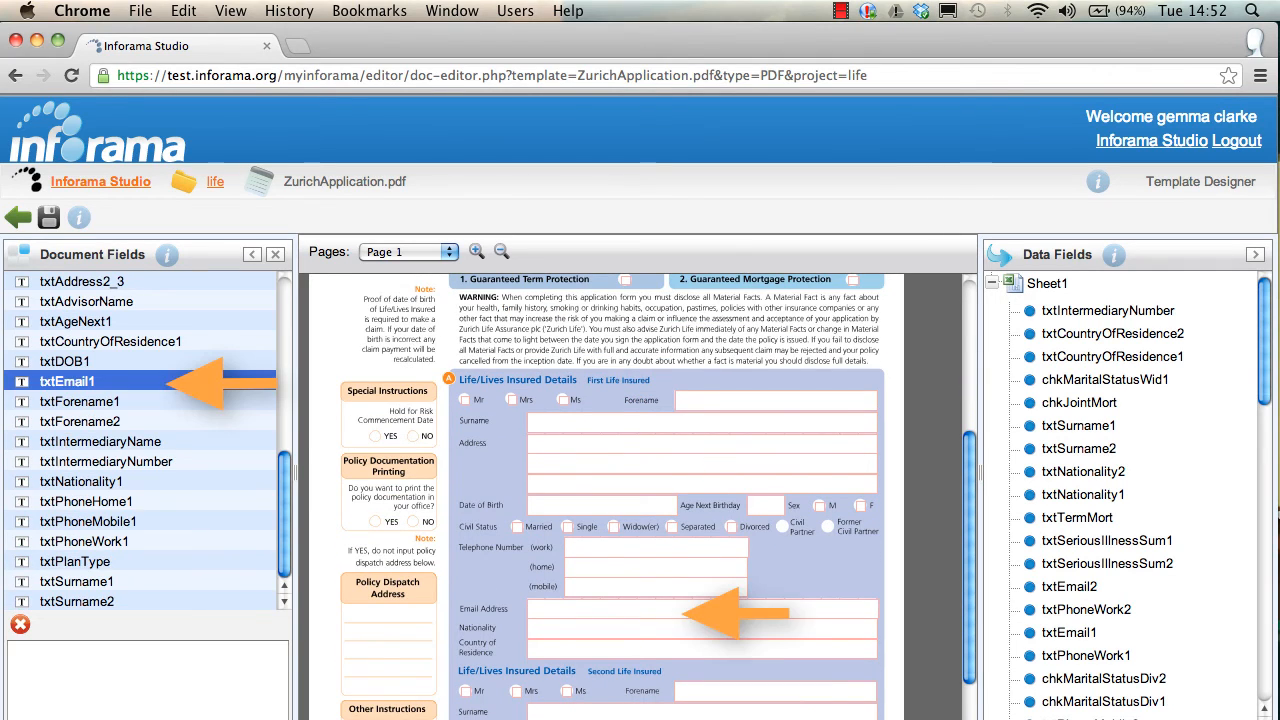
pyautogui.scroll(-4, 1048, 596)
pyautogui.scroll(-4, 1048, 596)
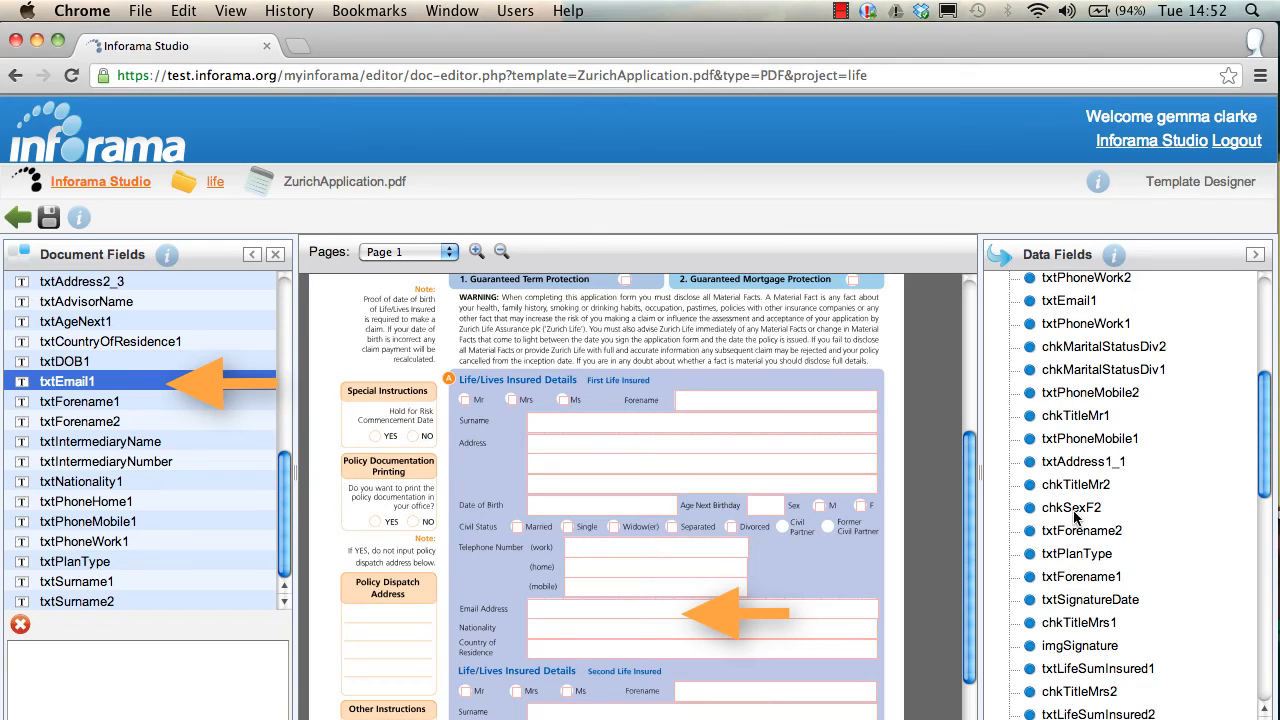
pyautogui.click(1095, 302)
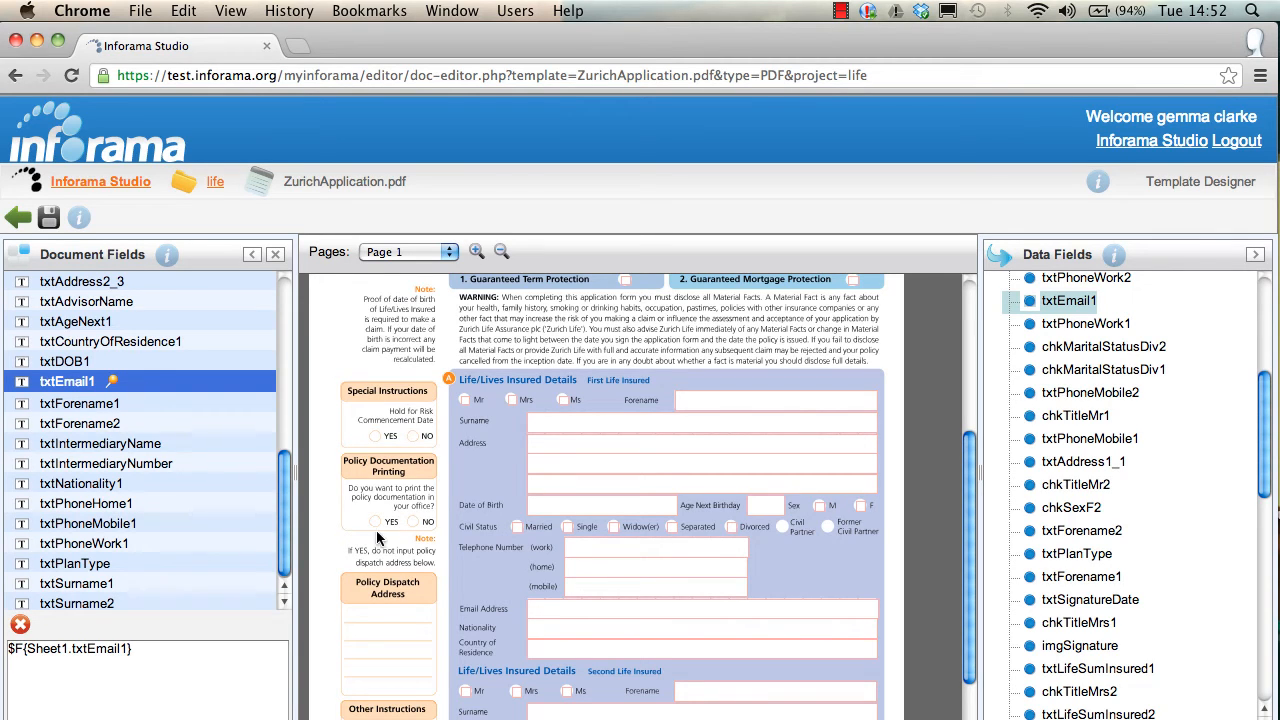
# Map the first life insured's Forename and Surname fields to the Sheet1 data fields txtForename1 and txtSurname1
pyautogui.scroll(1, 585, 584)
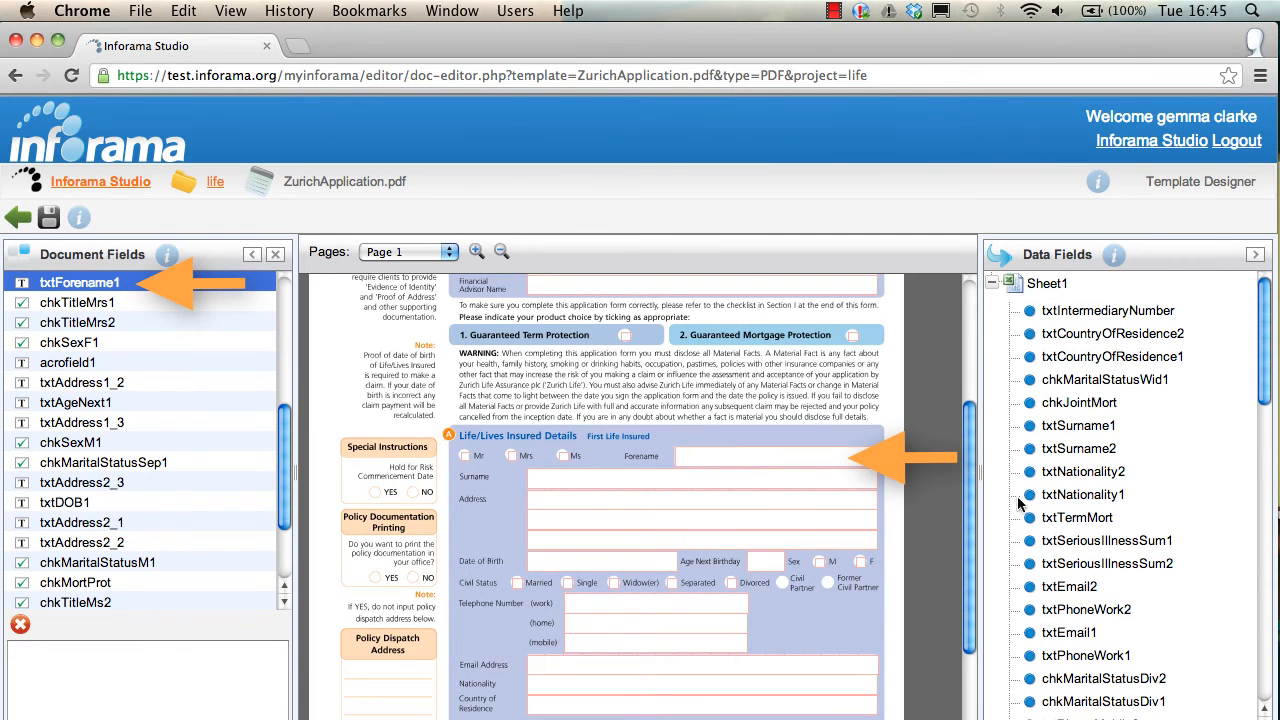
pyautogui.scroll(-10, 1030, 505)
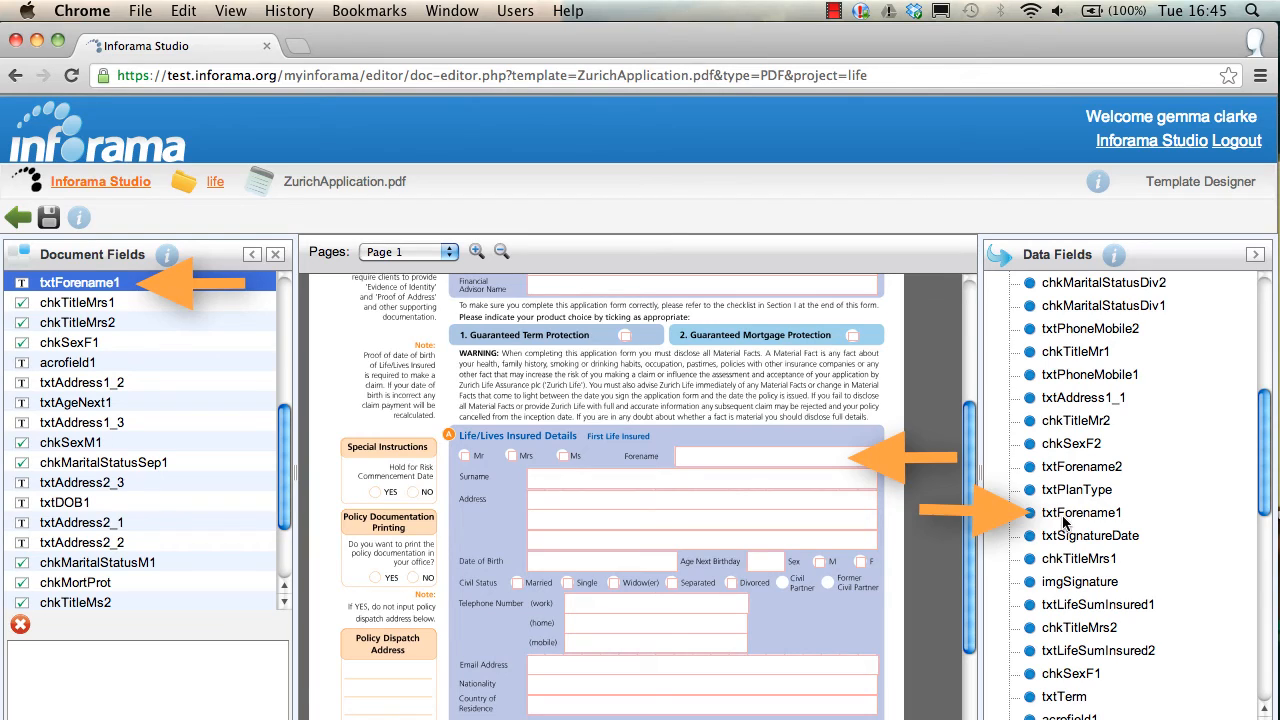
pyautogui.click(1065, 514)
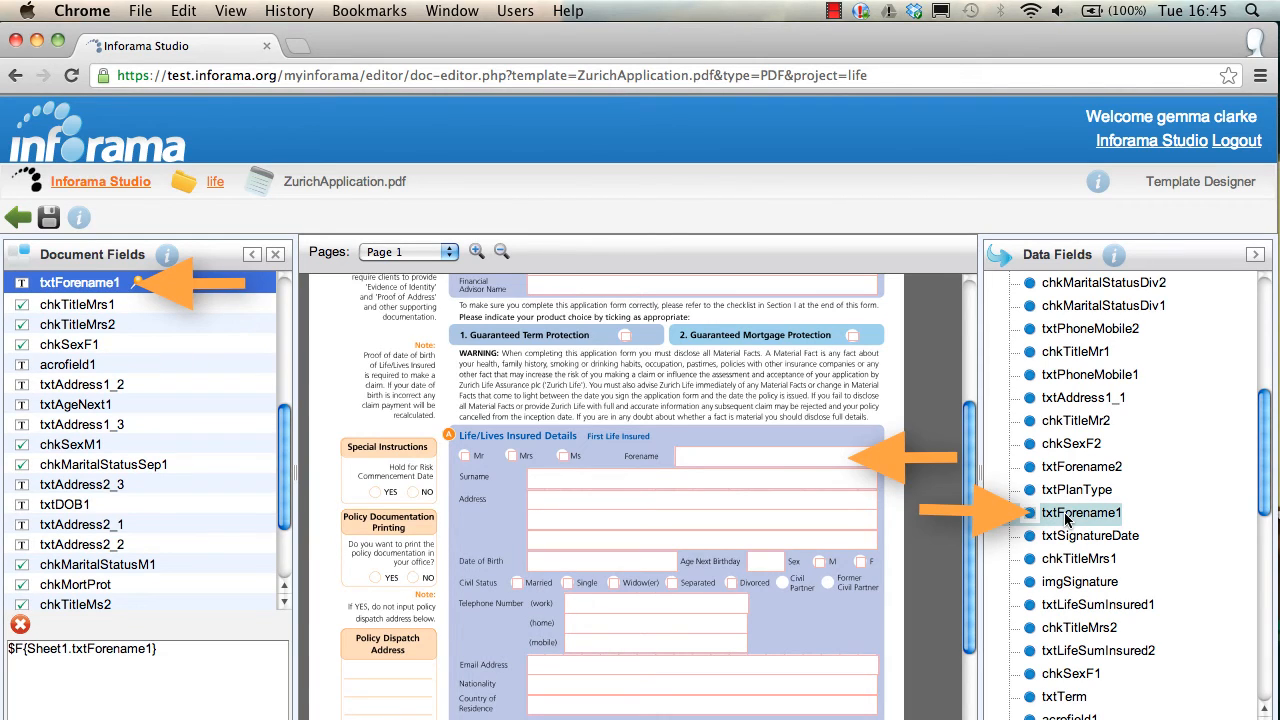
pyautogui.click(796, 487)
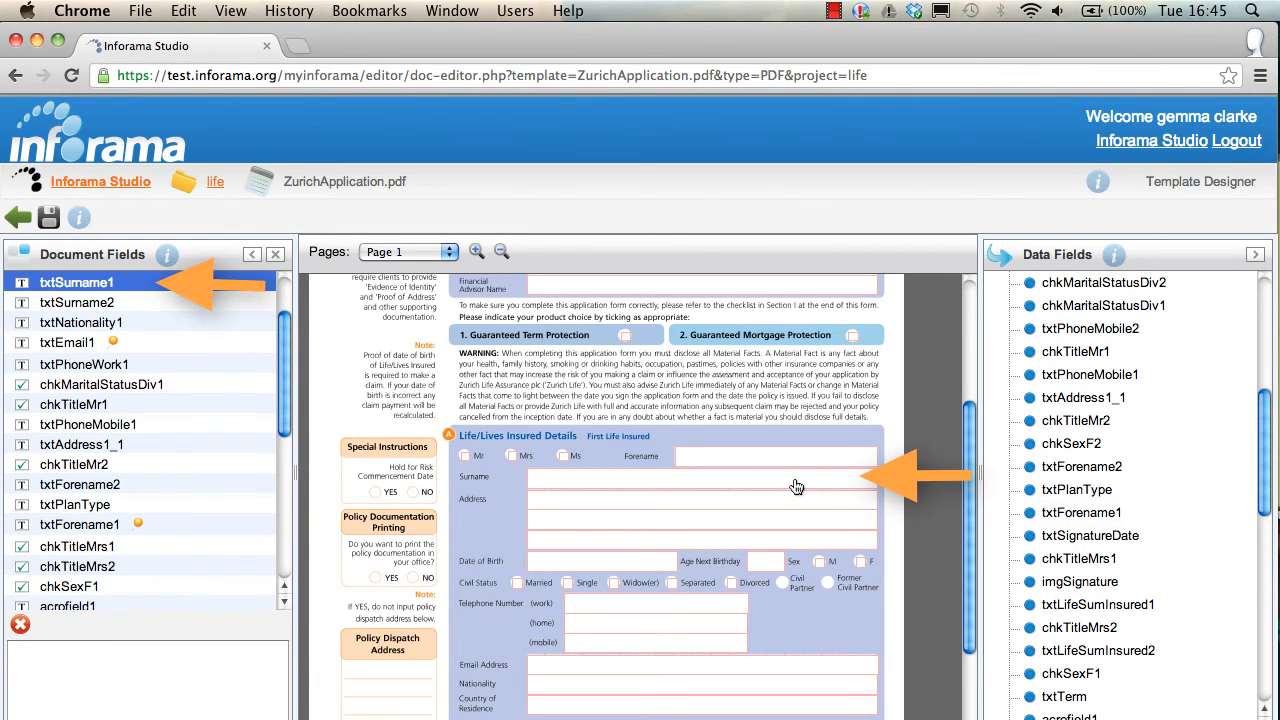
pyautogui.click(1078, 378)
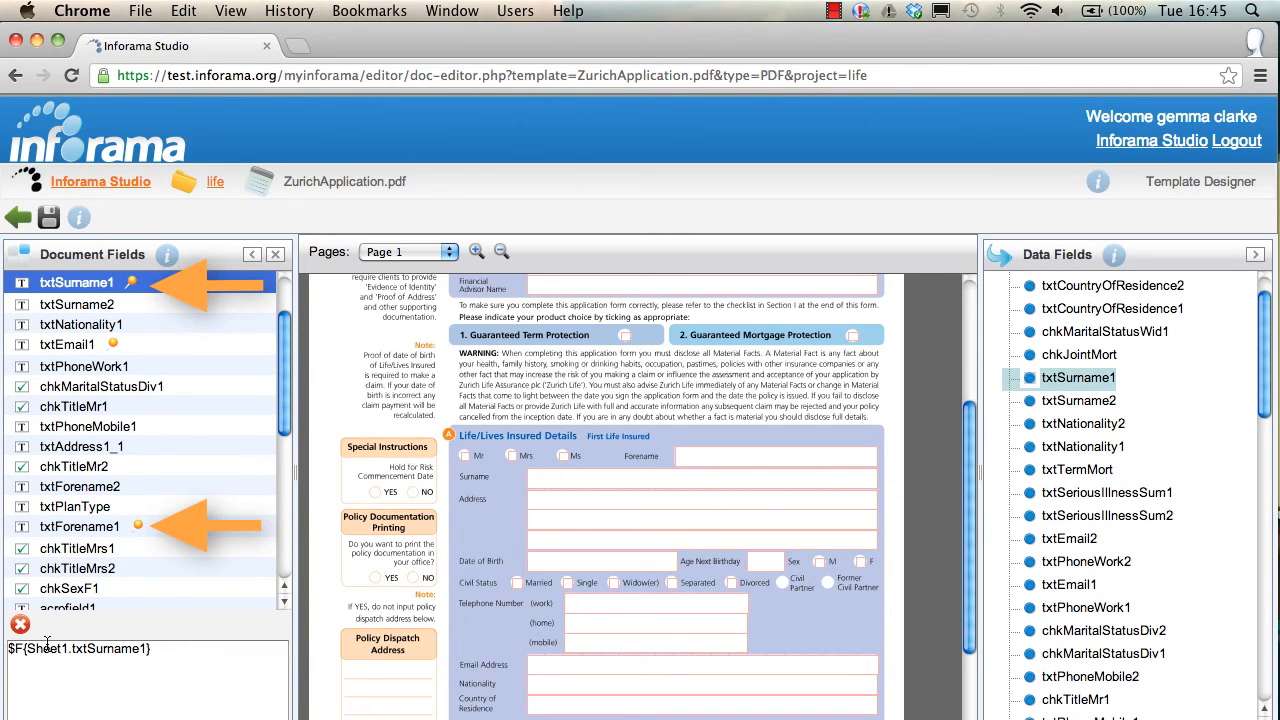
# Remove the data field mapping from the txtEmail1 document field
pyautogui.click(199, 345)
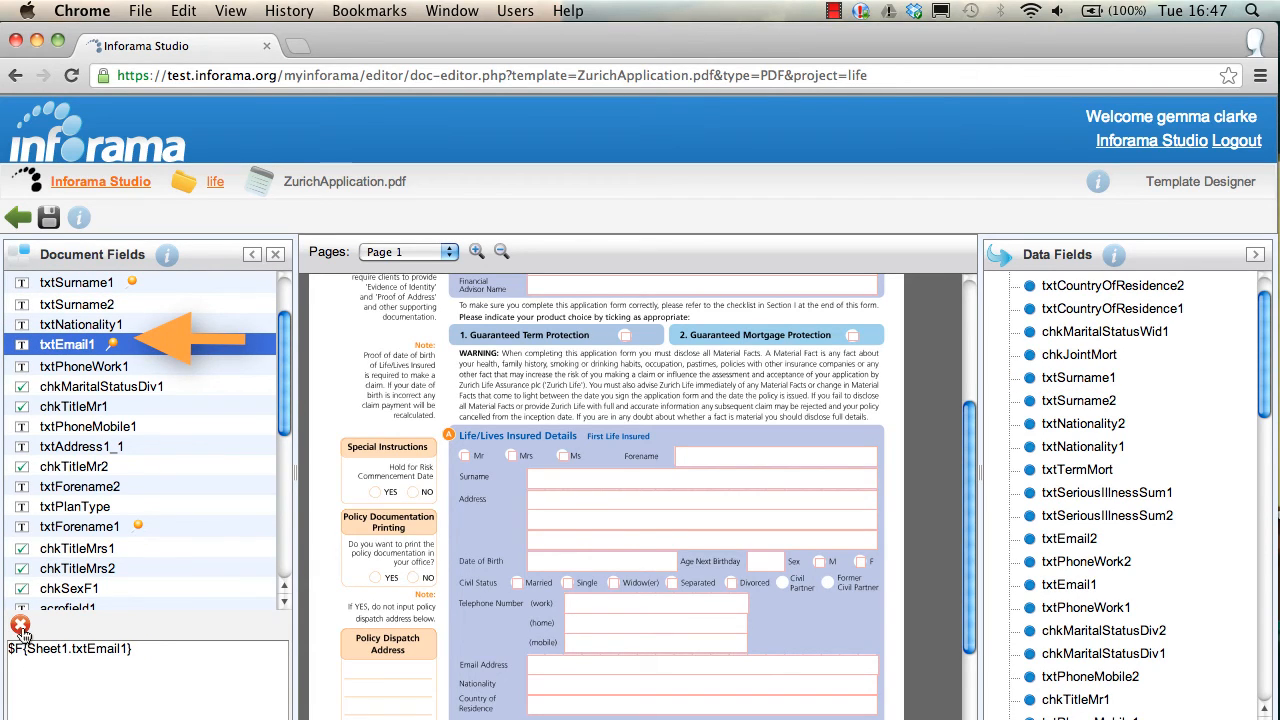
pyautogui.click(21, 627)
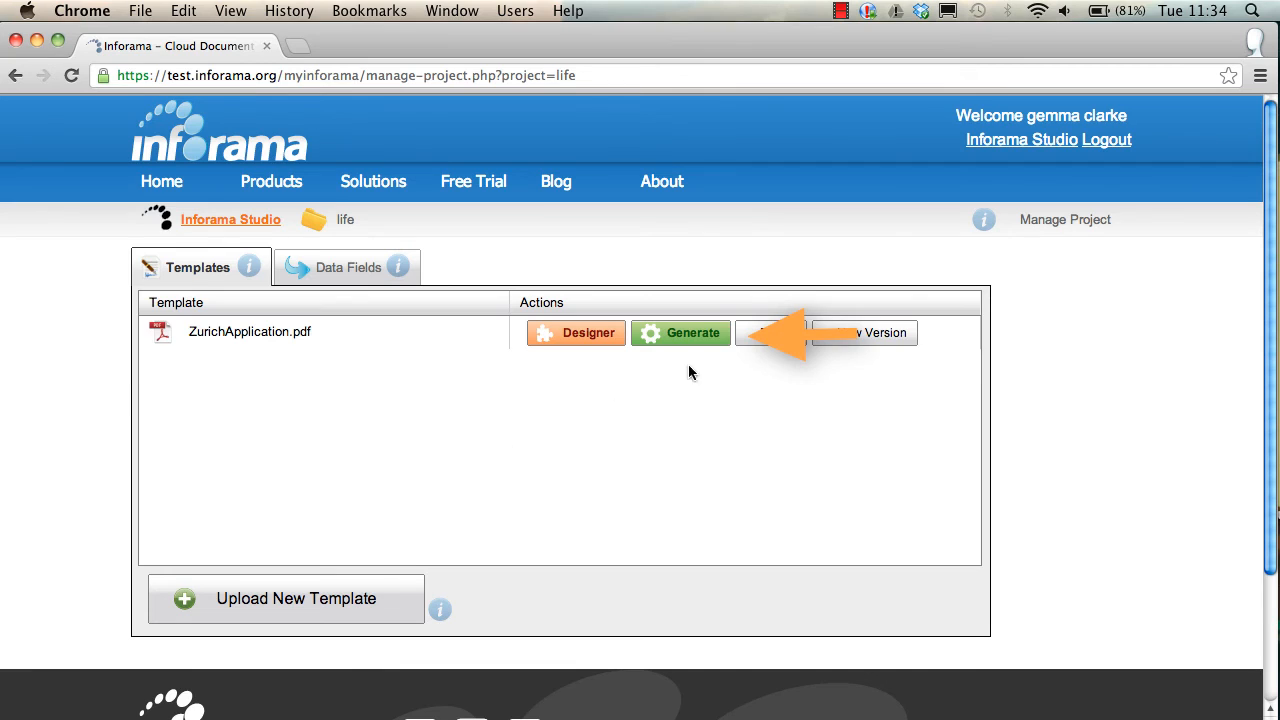
# Start generating documents from the ZurichApplication.pdf template and open the file chooser for the data to process
pyautogui.click(716, 334)
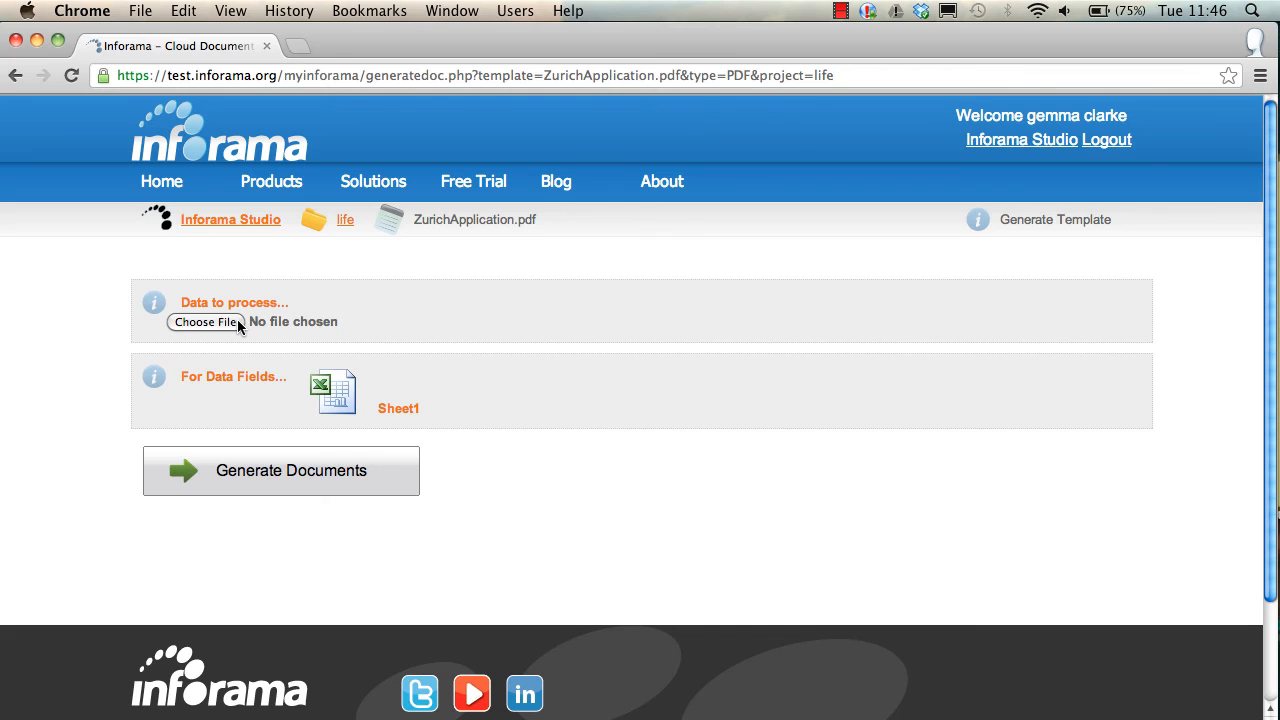
pyautogui.click(206, 322)
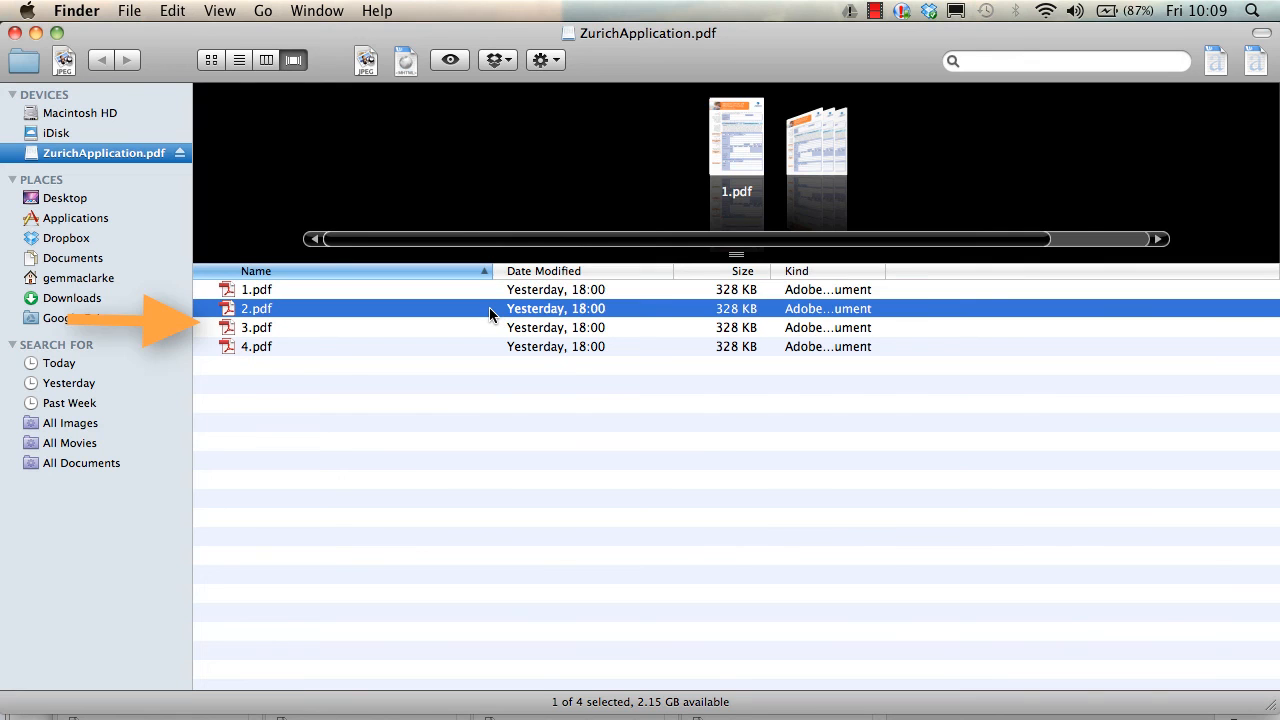
# Open the generated document 4.pdf and check the Forename and Surname fields under First Life Insured
pyautogui.click(488, 329)
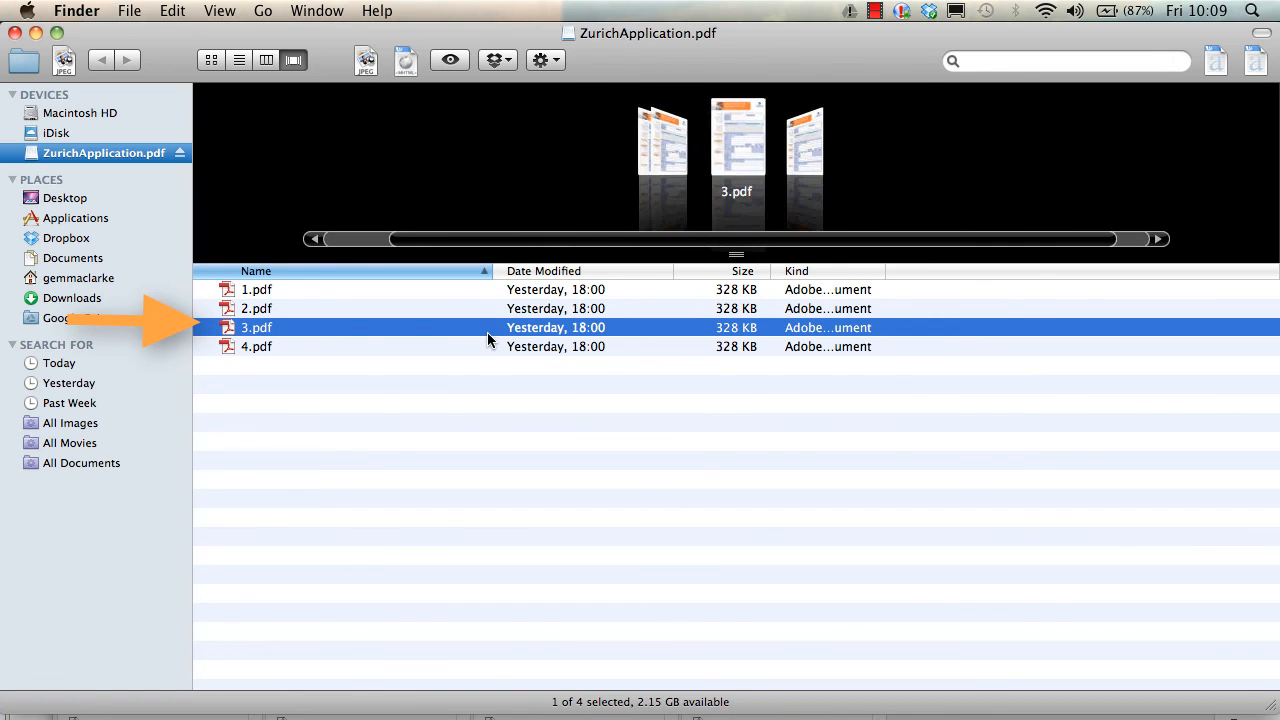
pyautogui.click(489, 346)
pyautogui.doubleClick(489, 346)
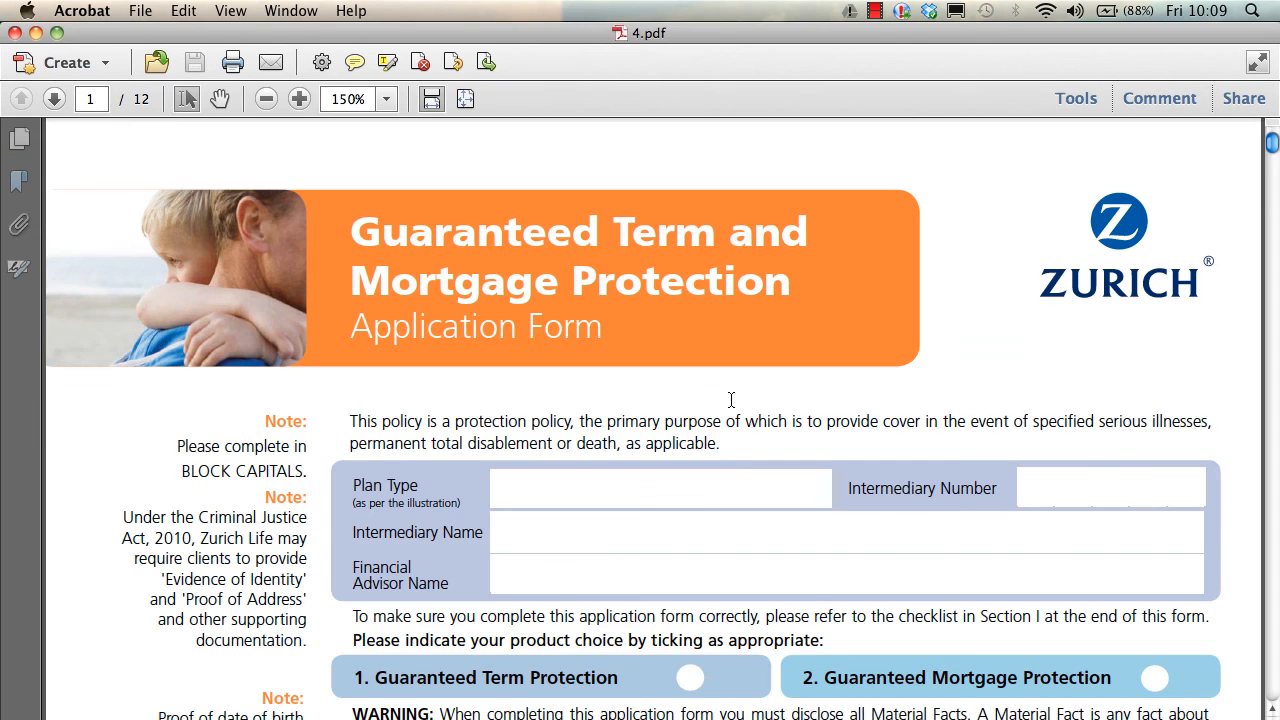
pyautogui.scroll(-10, 731, 400)
pyautogui.scroll(-5, 730, 400)
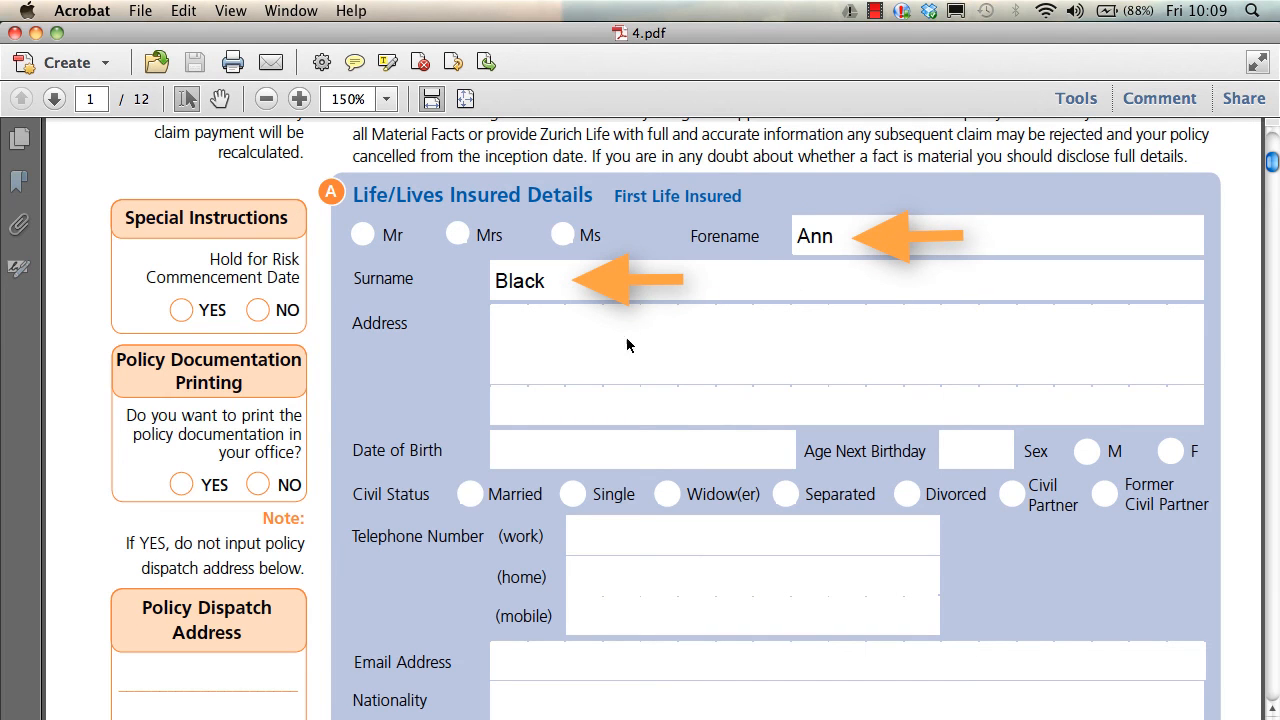
# Close 4.pdf, open the generated document 2.pdf and check its first life insured's Forename and Surname fields
pyautogui.press('super+w')
pyautogui.doubleClick(265, 313)
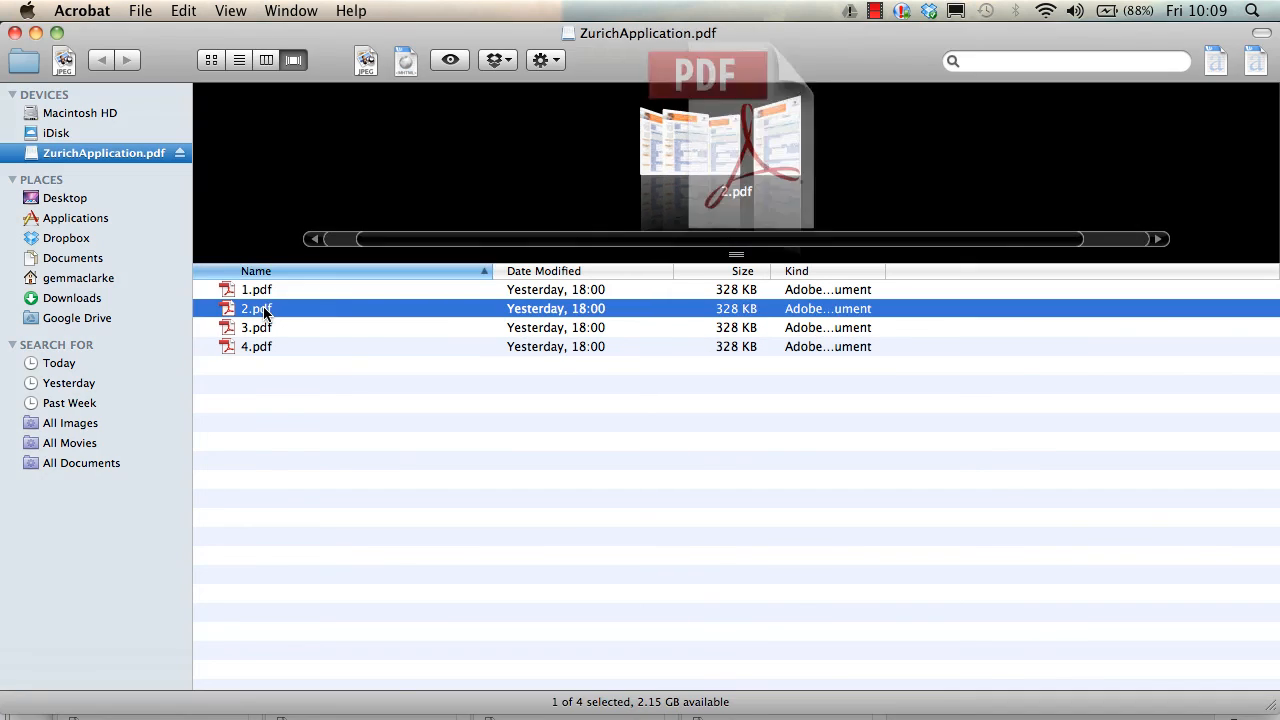
pyautogui.scroll(-8, 532, 340)
pyautogui.scroll(-3, 532, 340)
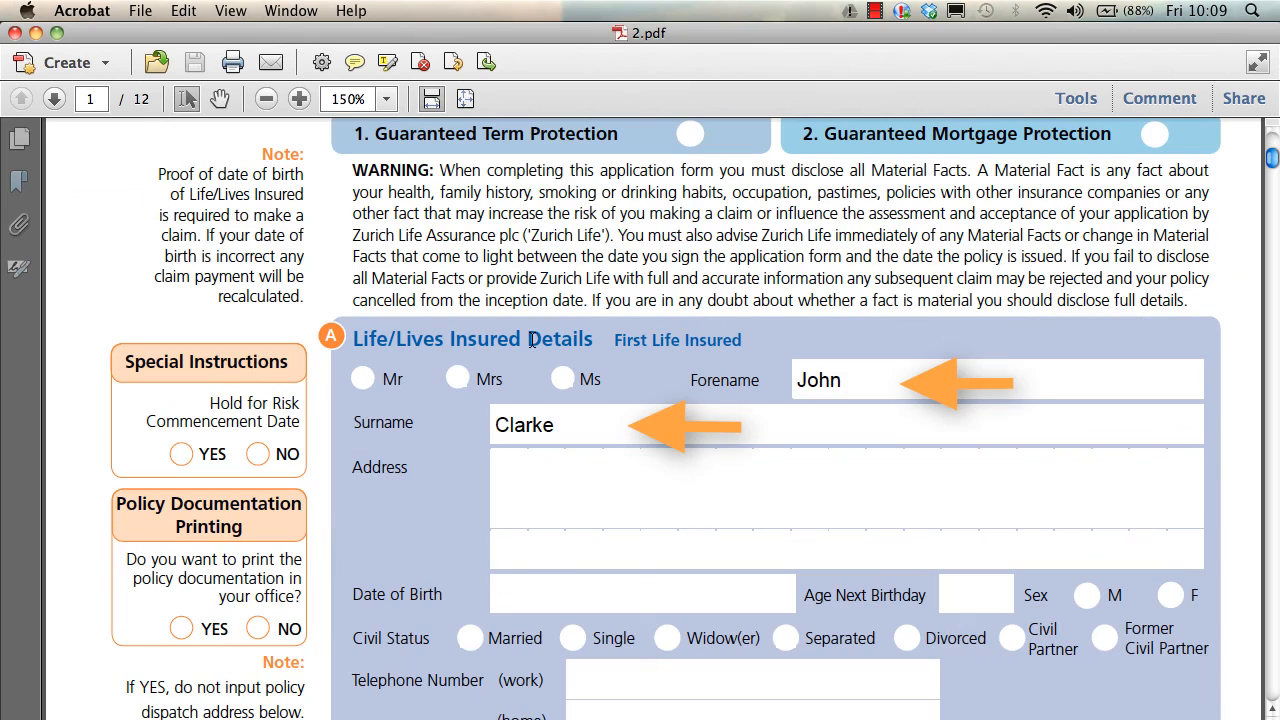